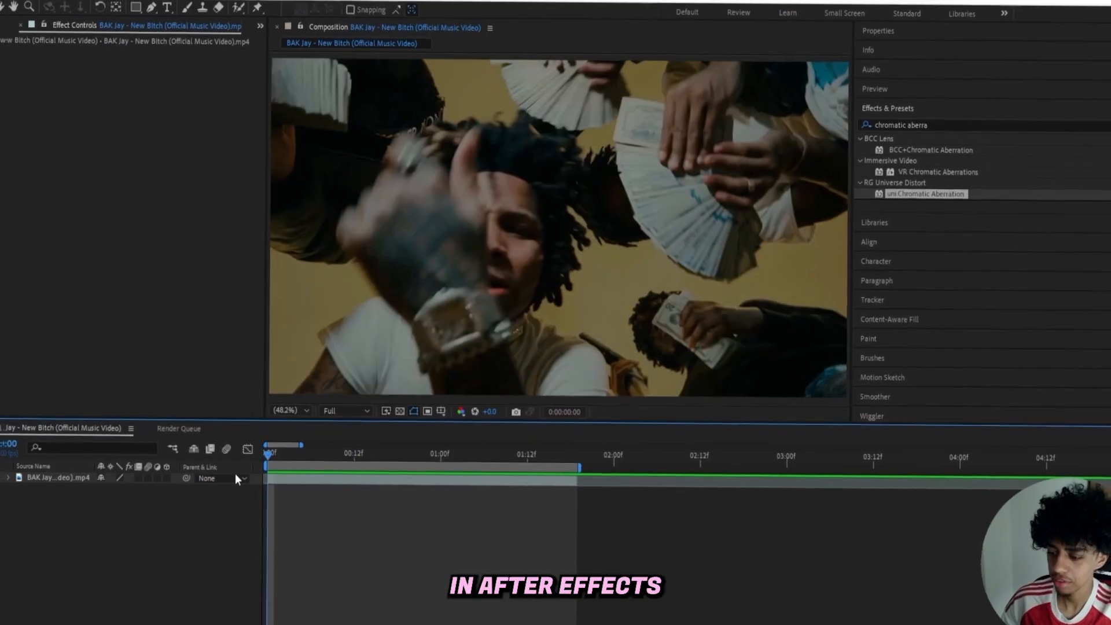
Play back the untouched music video clip from the first frame, then park the playhead at frame 23.
key(space)
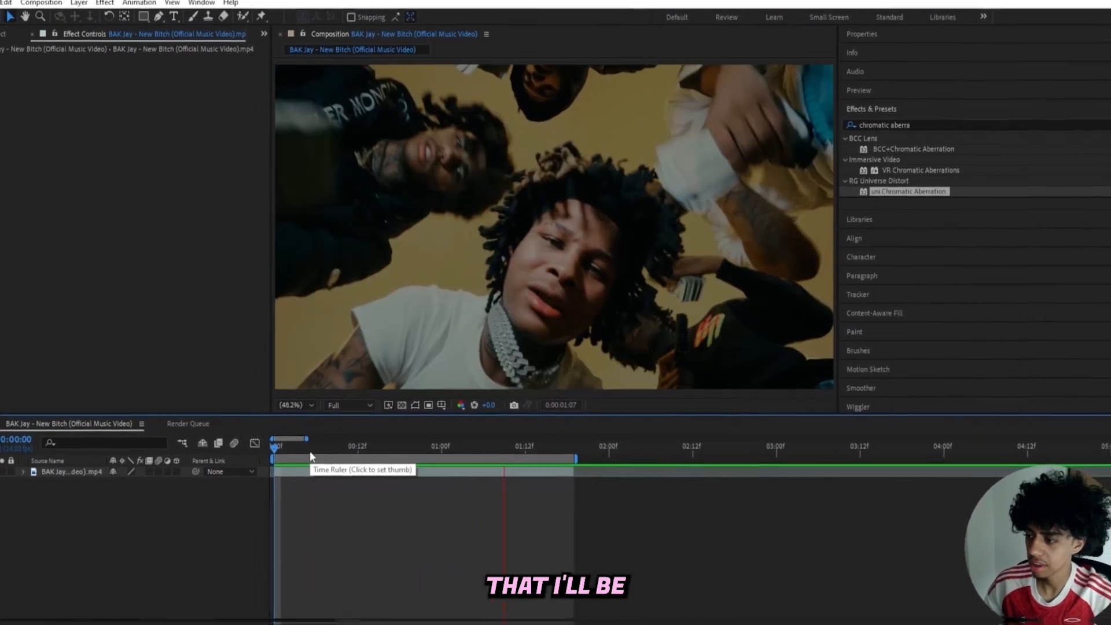
click(438, 449)
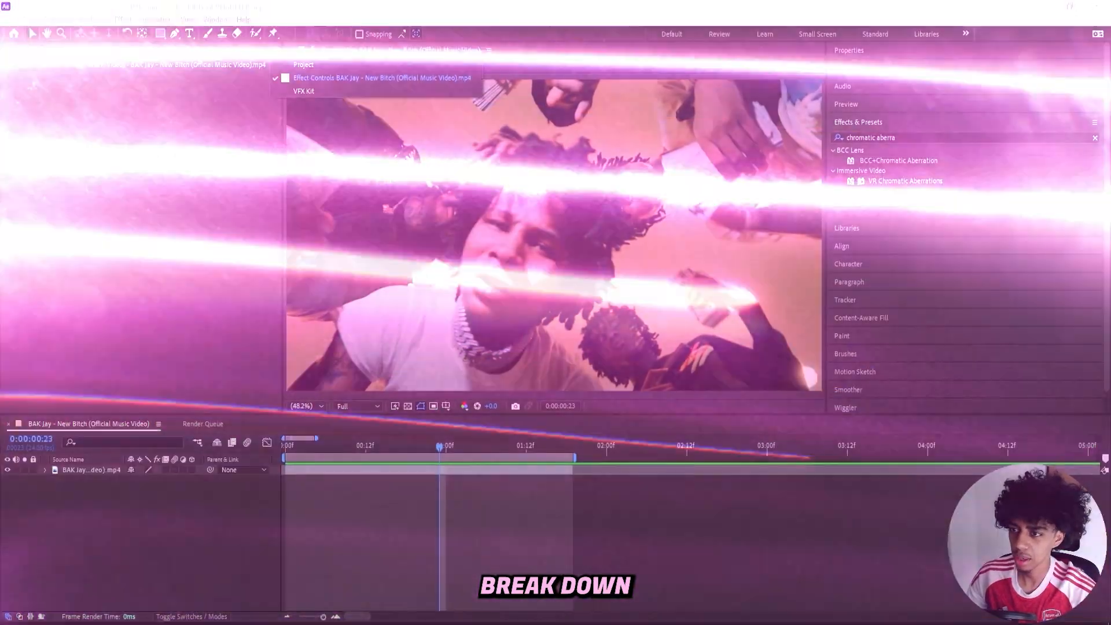
Open the VFX KIT extension and look through its Grunge presets as far as the Opiate Flicker effects.
click(271, 46)
click(289, 91)
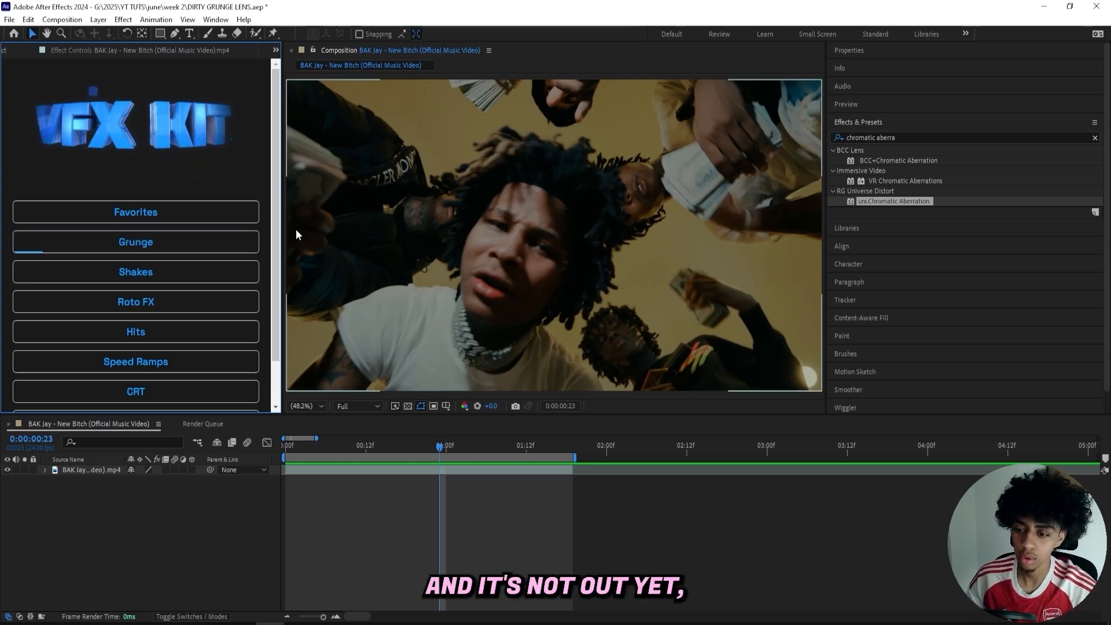
scroll(234, 168, down, 1)
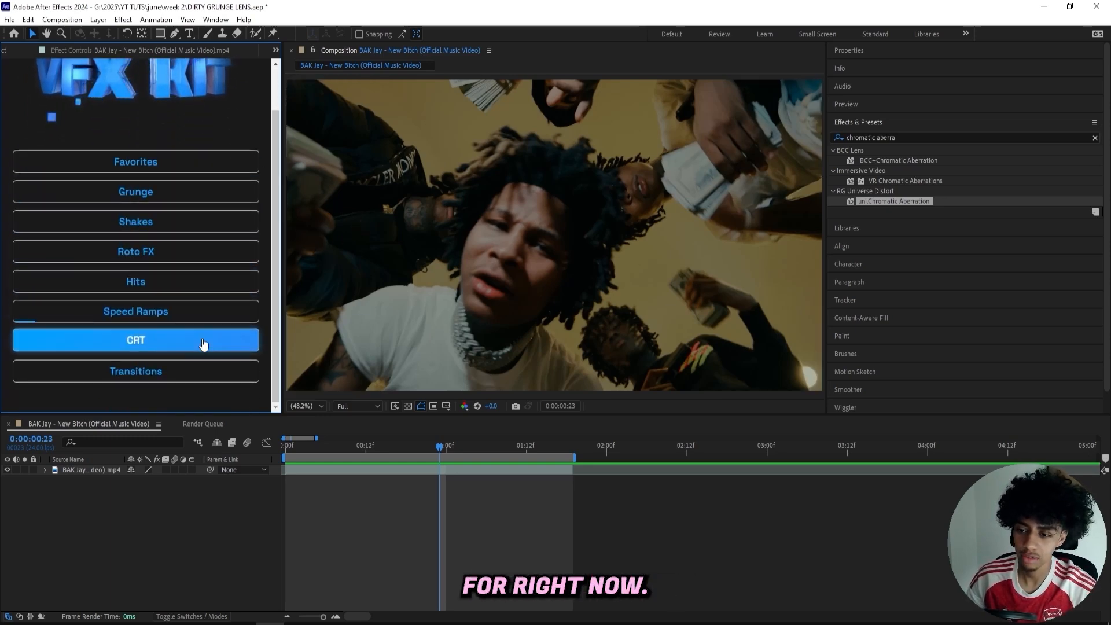
click(194, 197)
scroll(156, 198, down, 5)
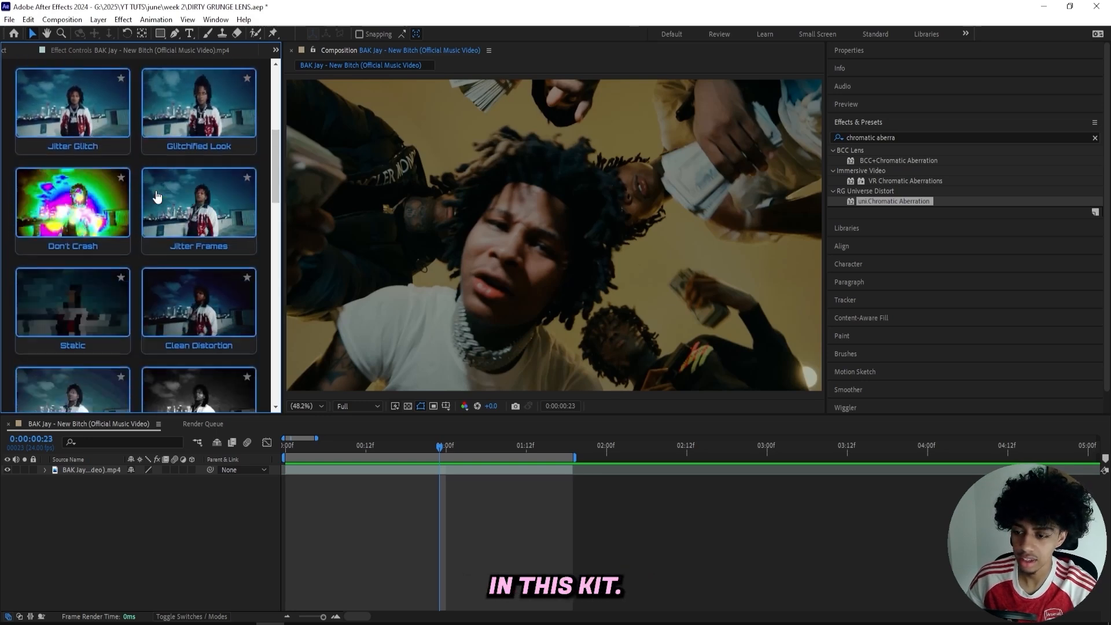
scroll(152, 194, up, 4)
click(139, 134)
click(162, 190)
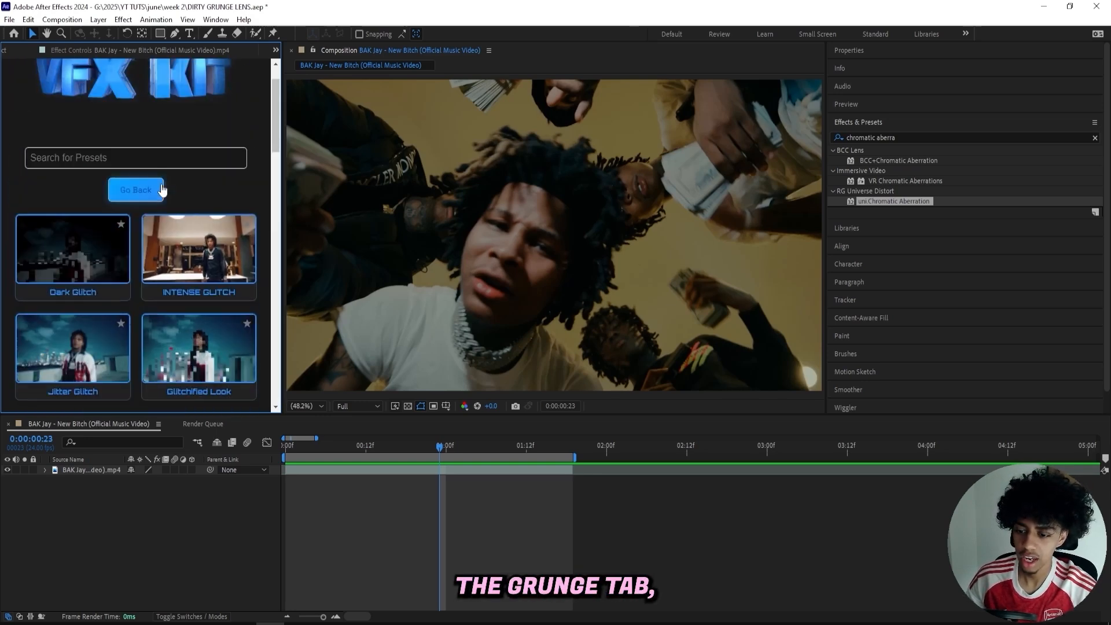
scroll(162, 191, down, 6)
scroll(162, 190, down, 10)
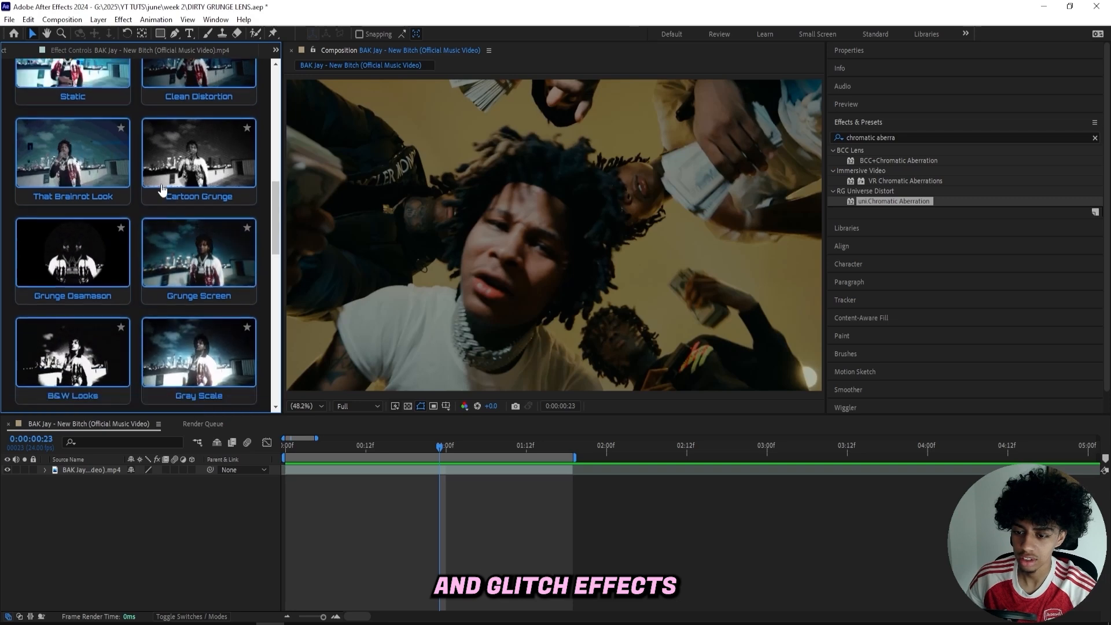
scroll(163, 191, down, 1)
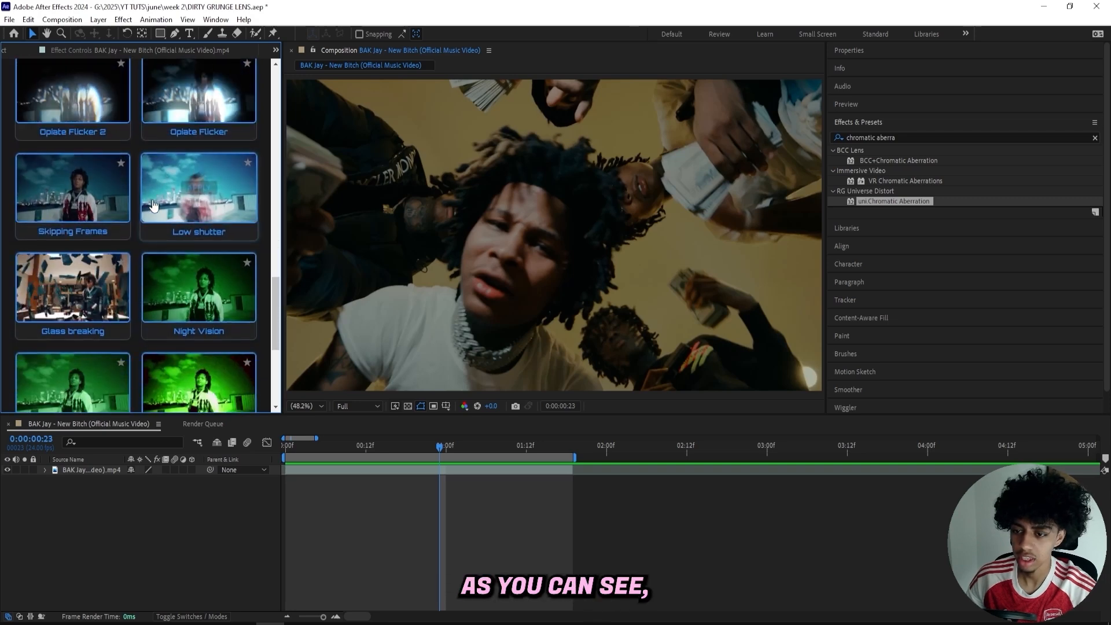
scroll(184, 275, up, 4)
mouse_move(184, 275)
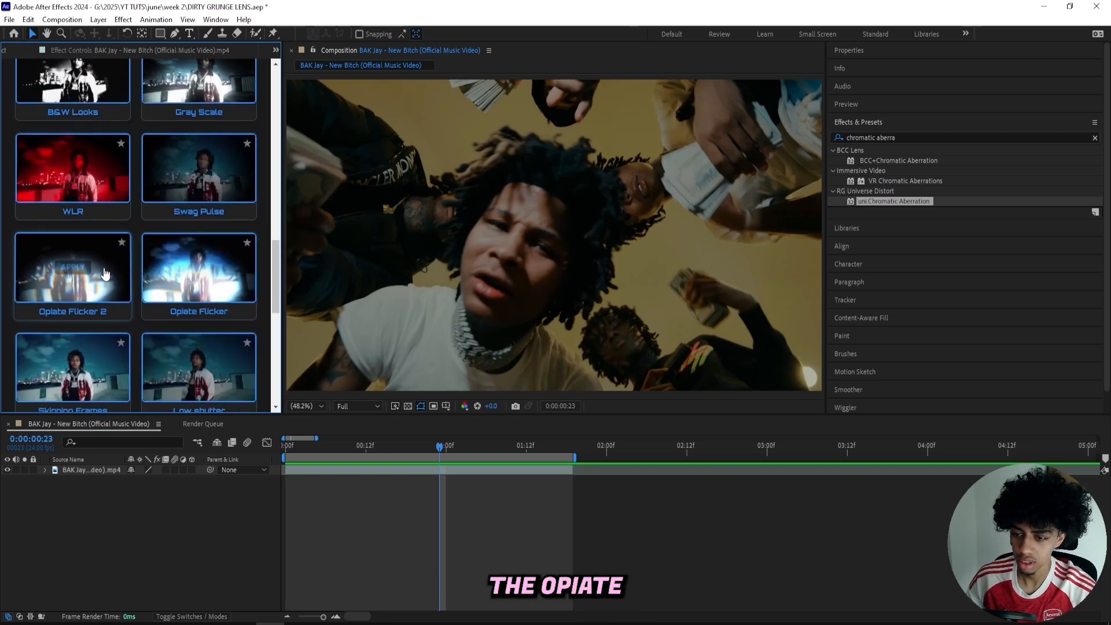
Apply the Opiate Flicker preset to the music video layer at the first frame and preview the result.
click(341, 468)
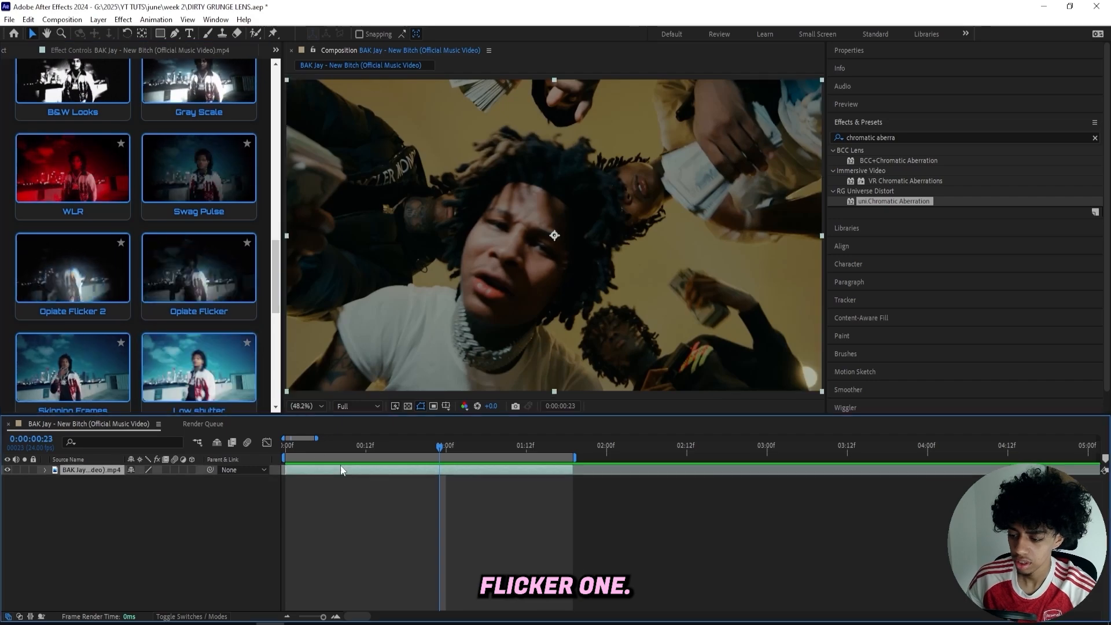
drag(326, 447, 283, 447)
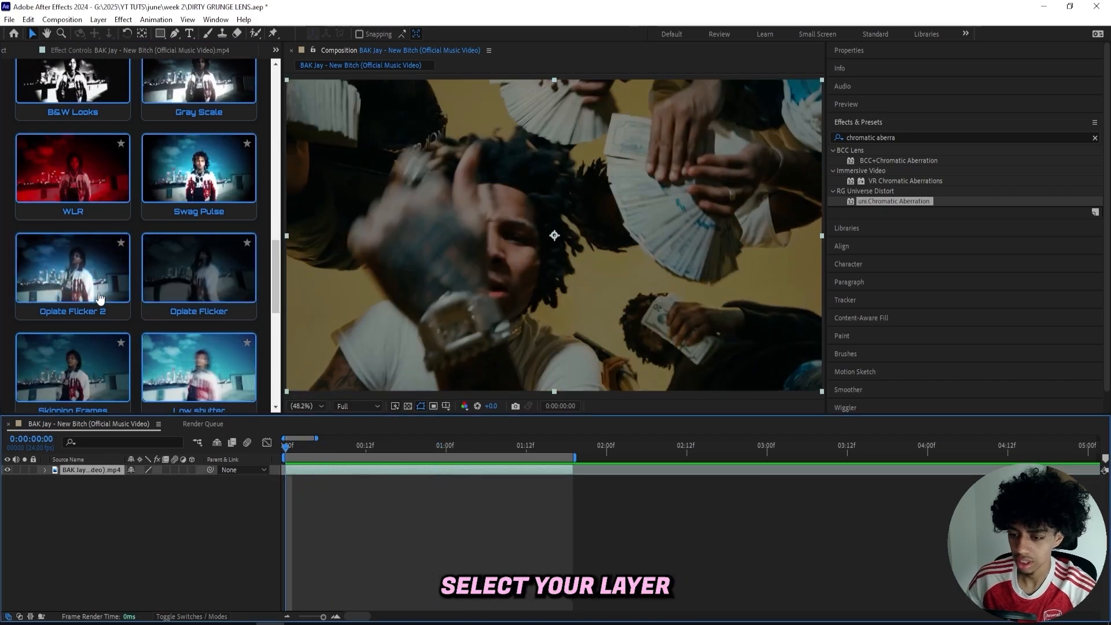
click(198, 366)
key(space)
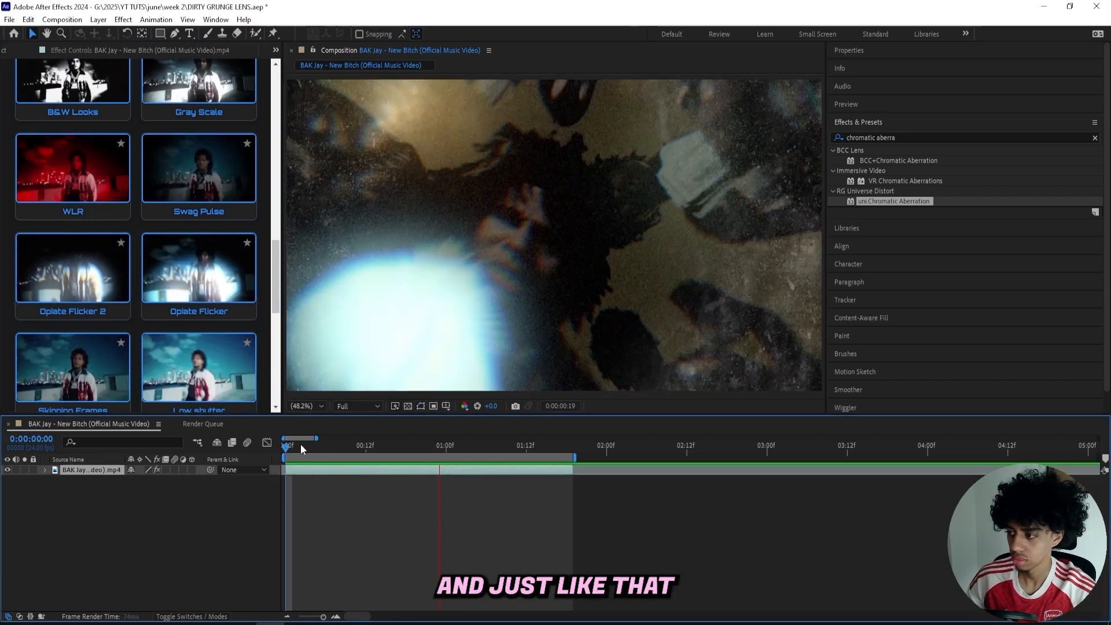
key(space)
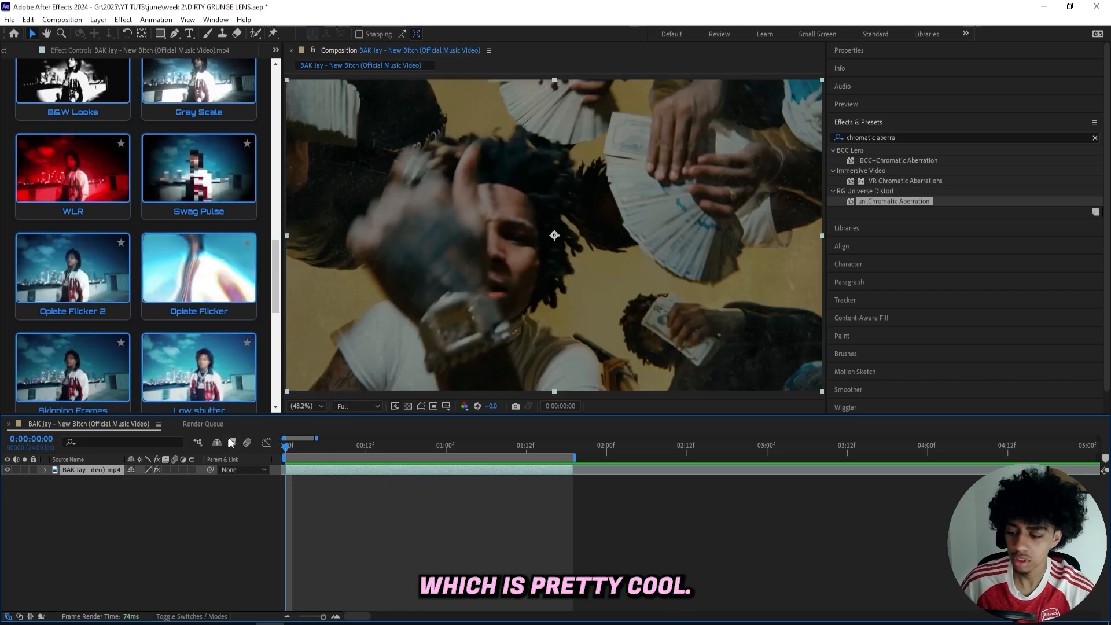
Go back to the VFX KIT categories and look through the Shakes presets.
scroll(112, 229, up, 10)
scroll(122, 255, down, 3)
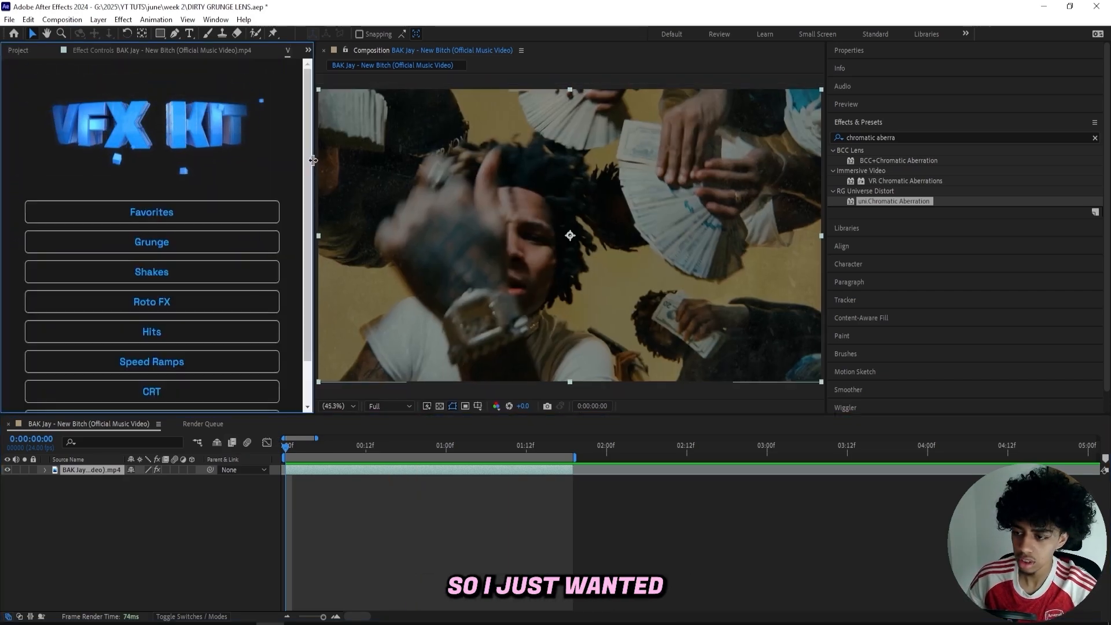
drag(313, 161, 303, 168)
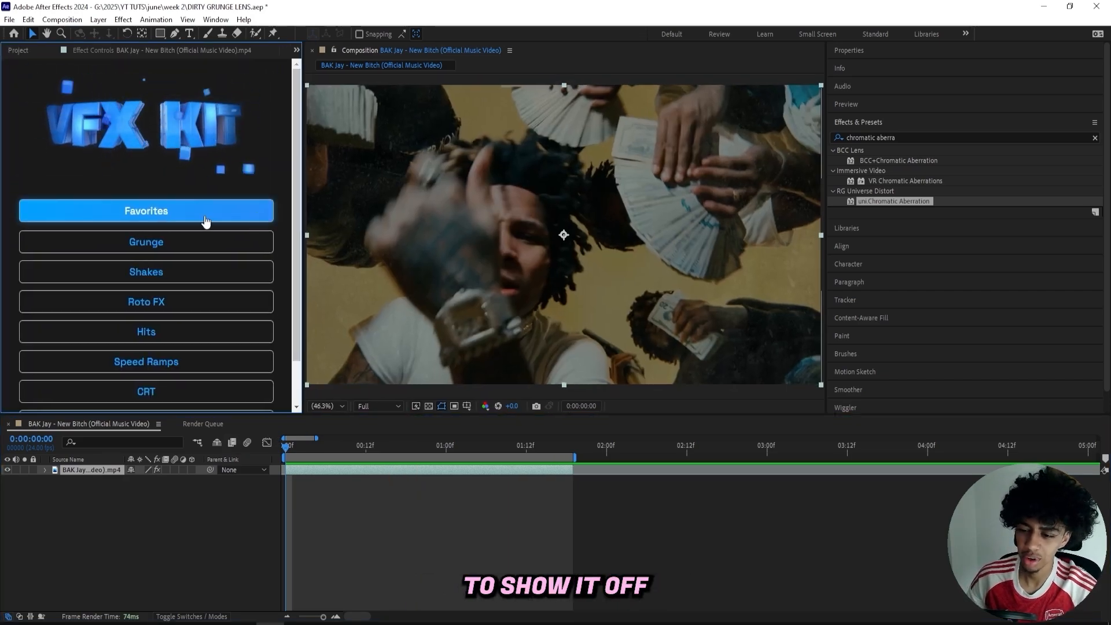
scroll(206, 220, down, 2)
click(176, 225)
click(167, 192)
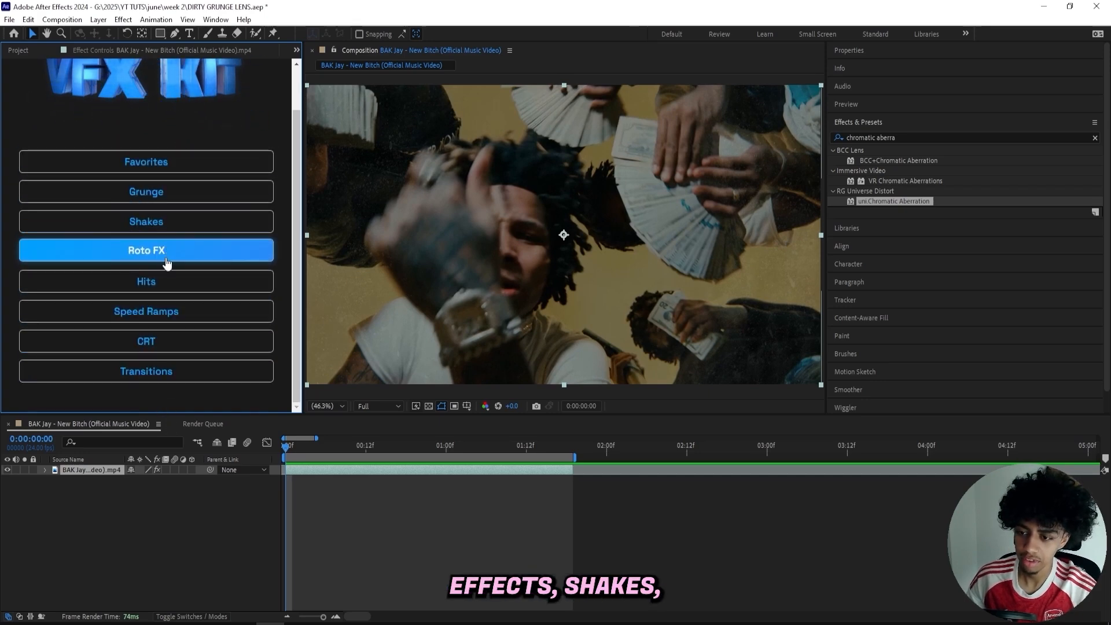
click(170, 223)
scroll(172, 227, down, 5)
scroll(172, 227, down, 3)
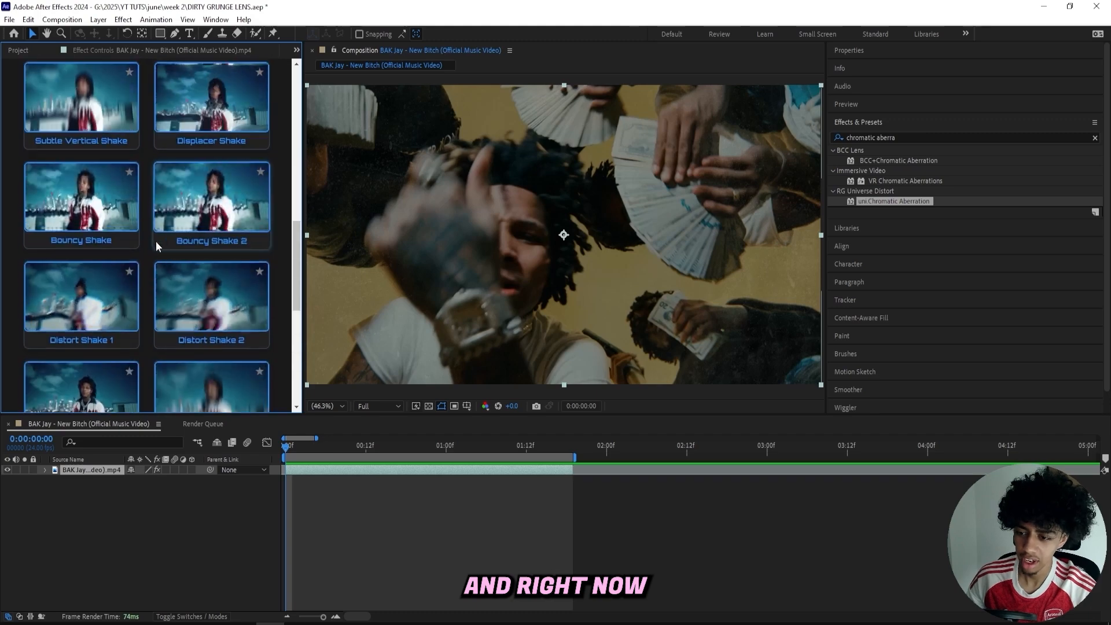
scroll(155, 241, up, 8)
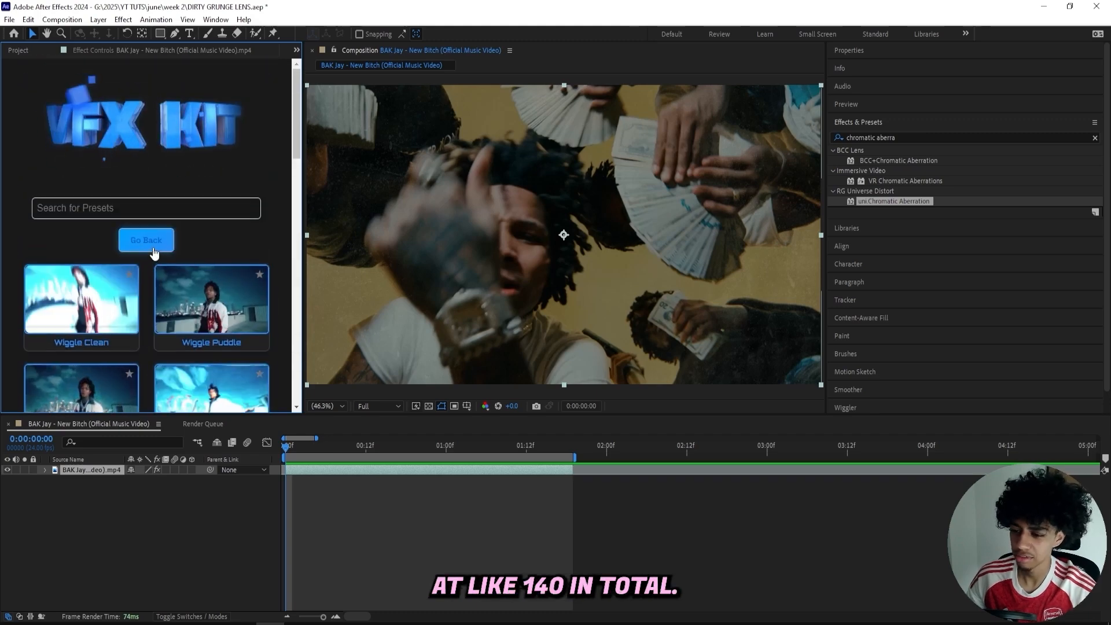
click(150, 243)
scroll(152, 246, down, 1)
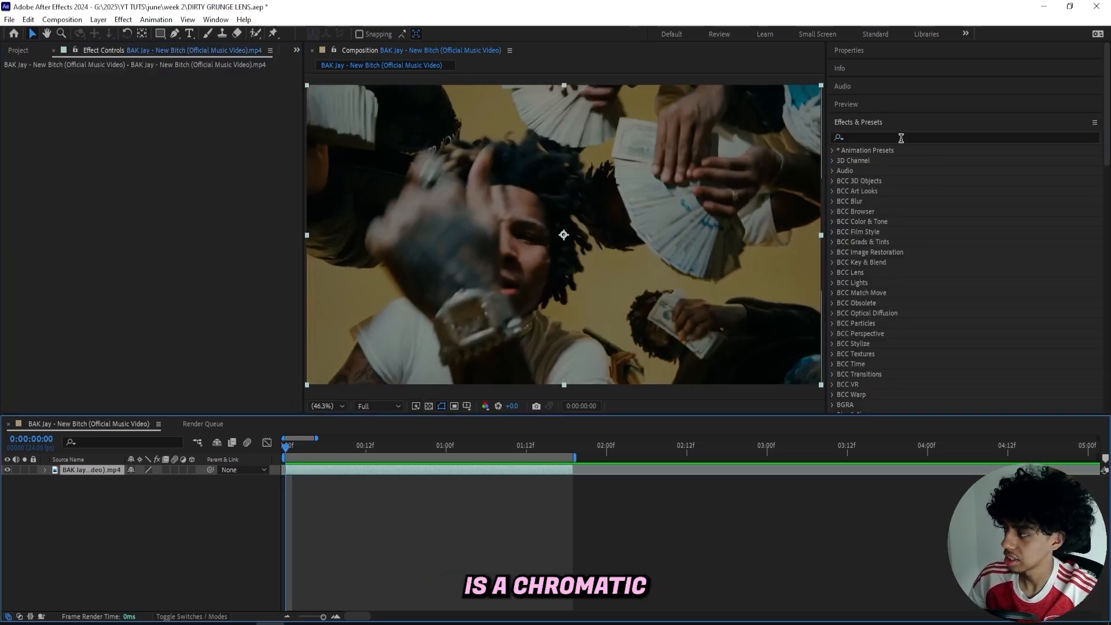
Find the chromatic effects and apply uni.Chromatic Aberration to the music video layer.
click(899, 139)
text(chro)
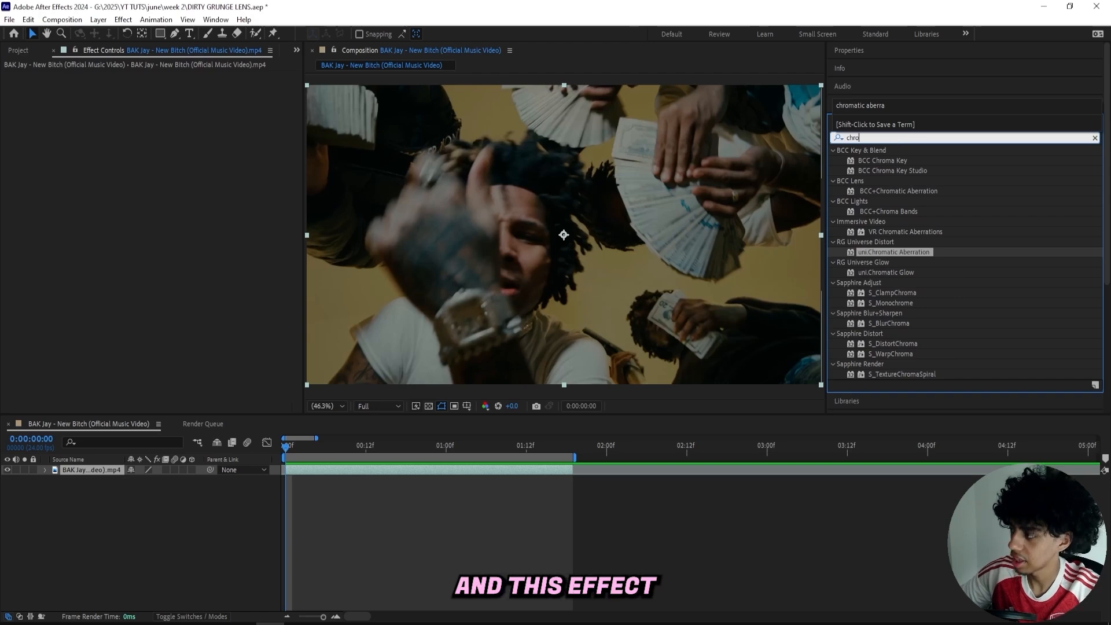
text(matic)
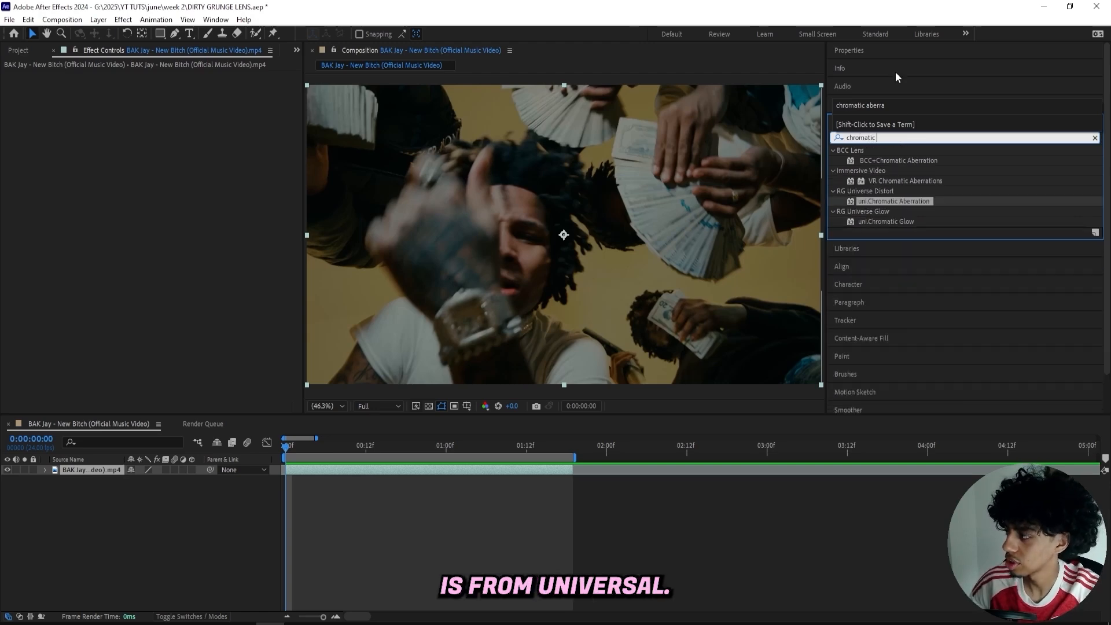
click(889, 200)
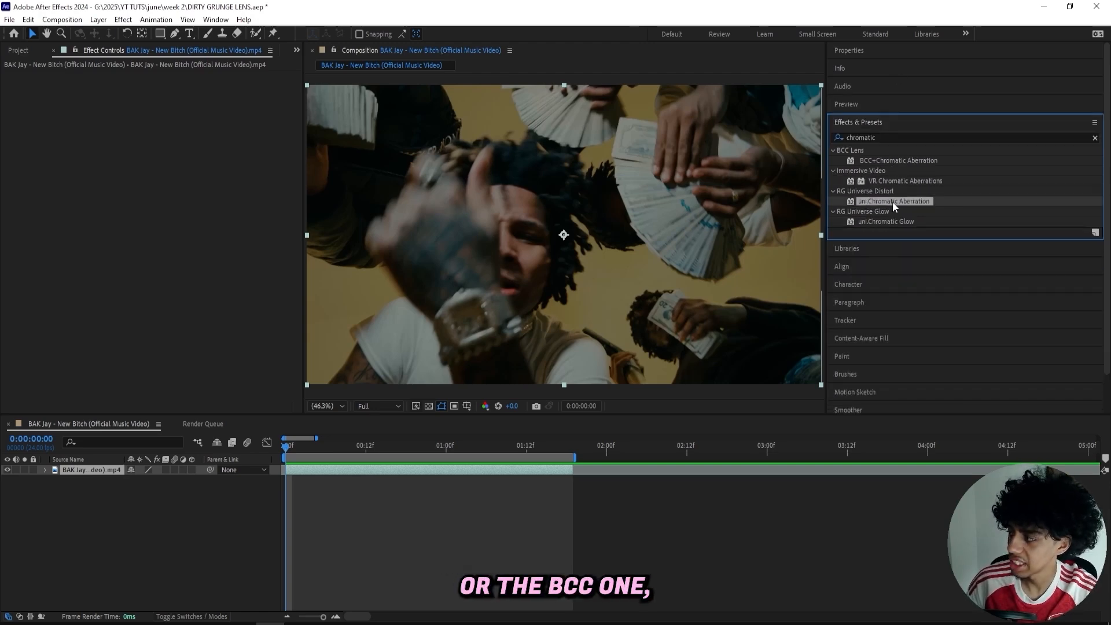
drag(892, 202, 292, 470)
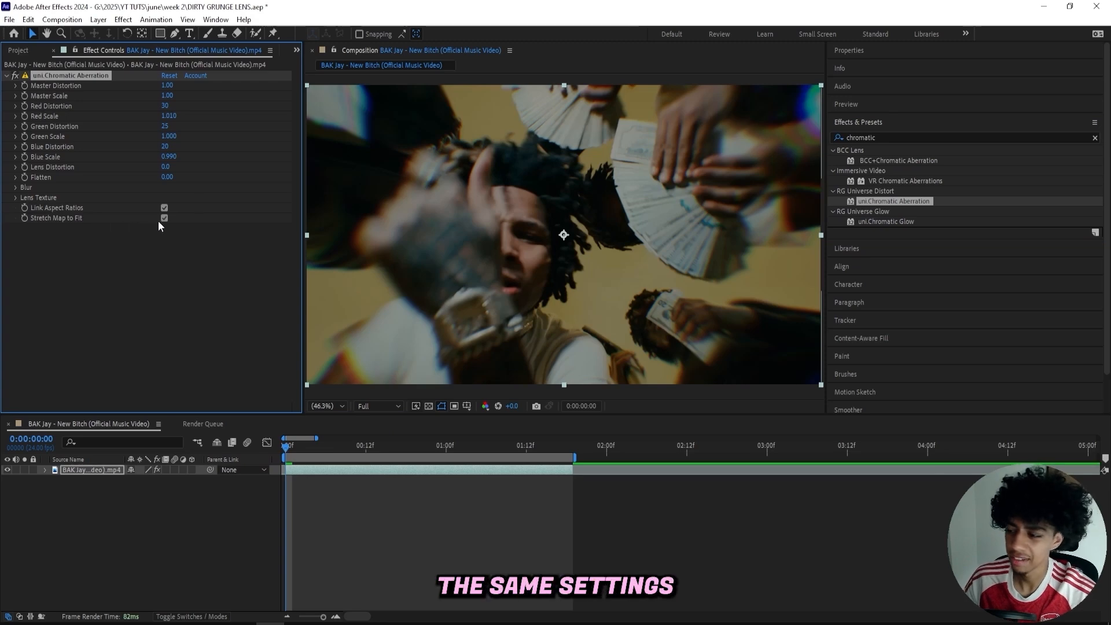
Set Master Distortion and Master Scale to 0 at the first frame and keyframe Master Distortion.
drag(168, 86, 2, 105)
drag(166, 96, 2, 95)
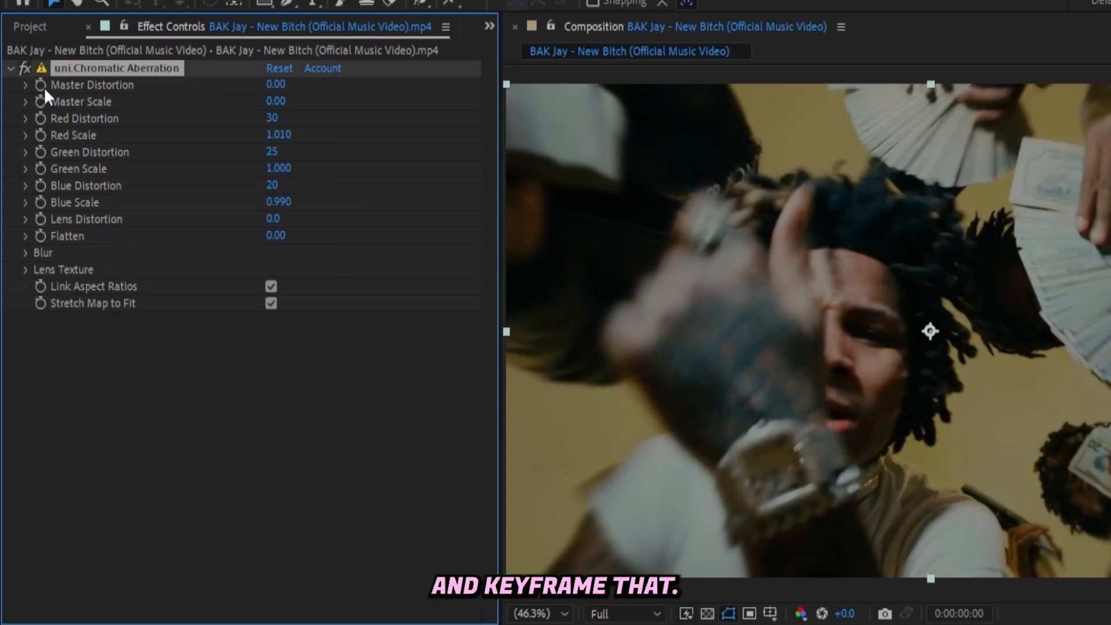
Set the effect's Edge Blur and Radial Blur to 0 and keyframe both at the first frame.
click(25, 253)
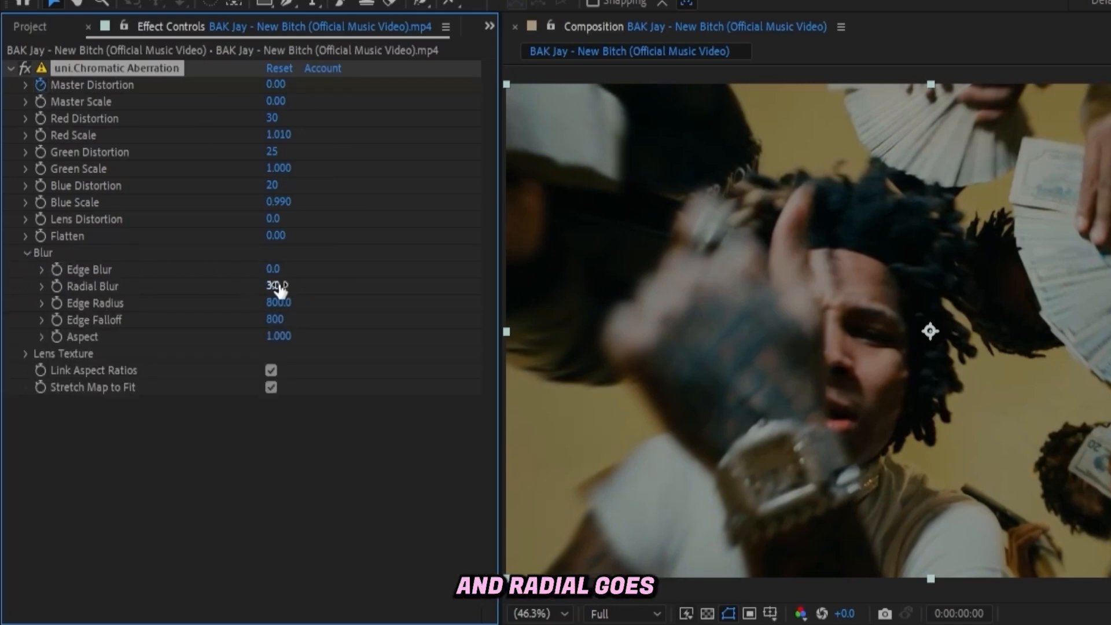
drag(273, 286, 206, 286)
click(59, 267)
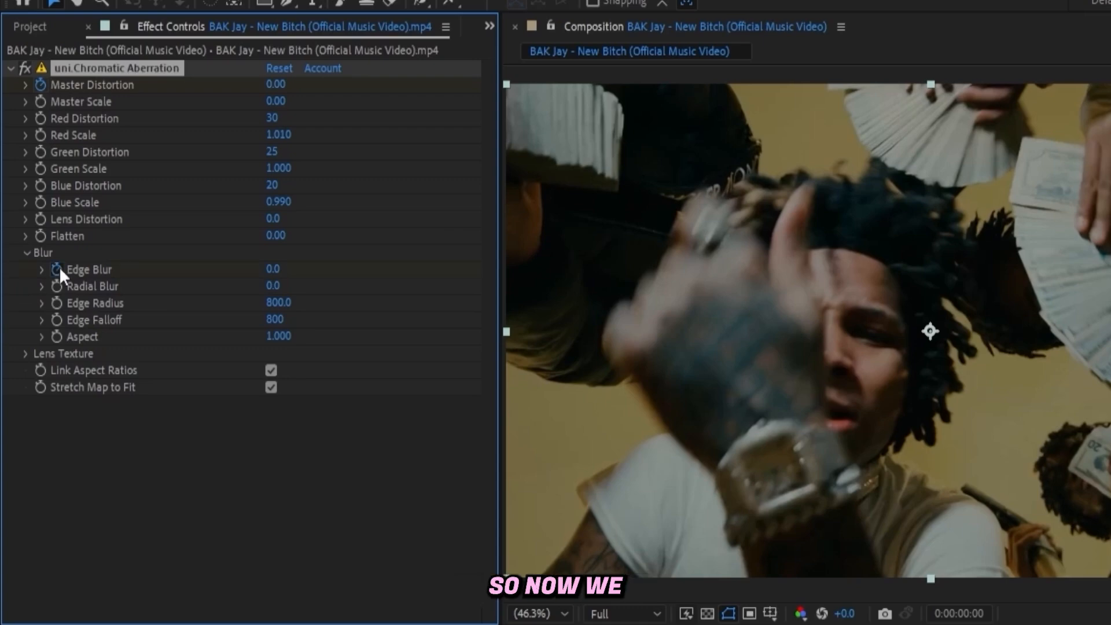
click(59, 282)
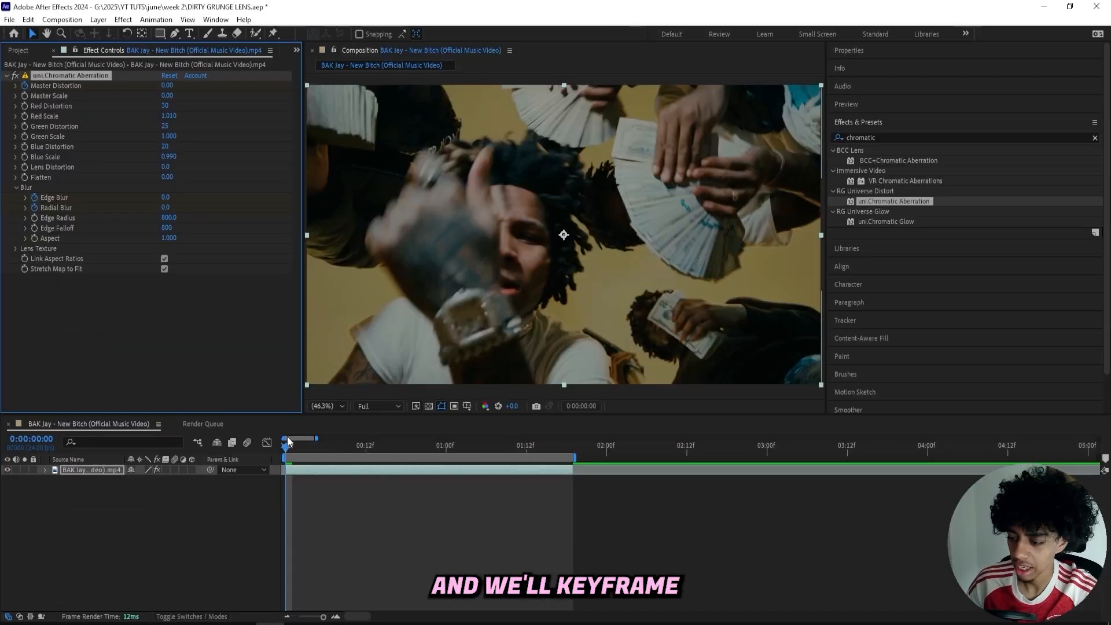
Move to 1 second and reset uni.Chromatic Aberration to its default values to set the second keyframes.
drag(287, 443, 448, 453)
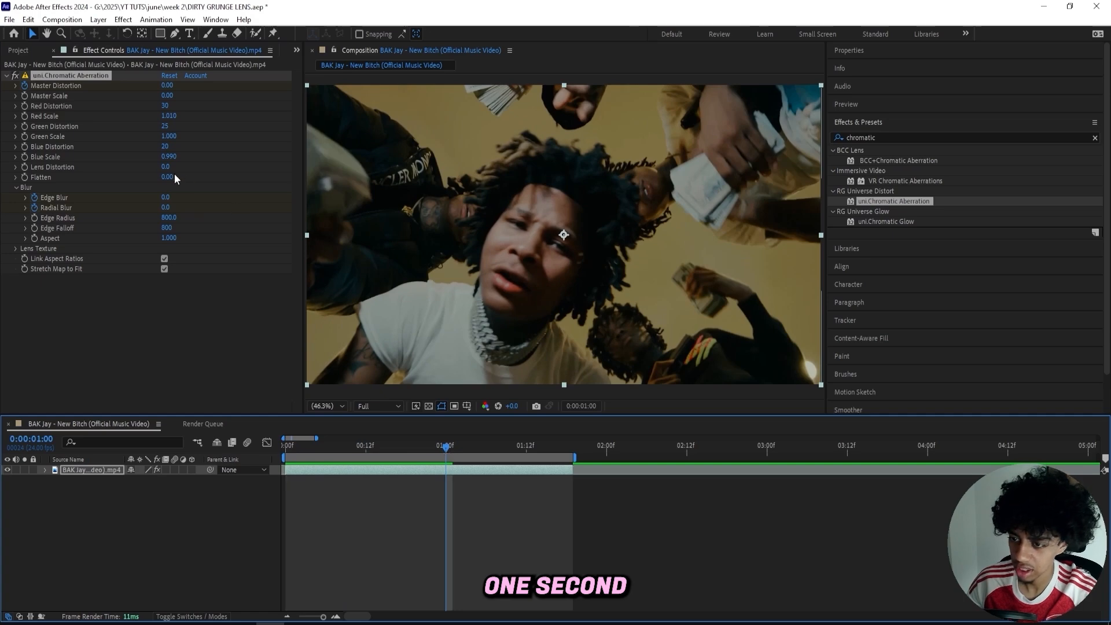
click(181, 199)
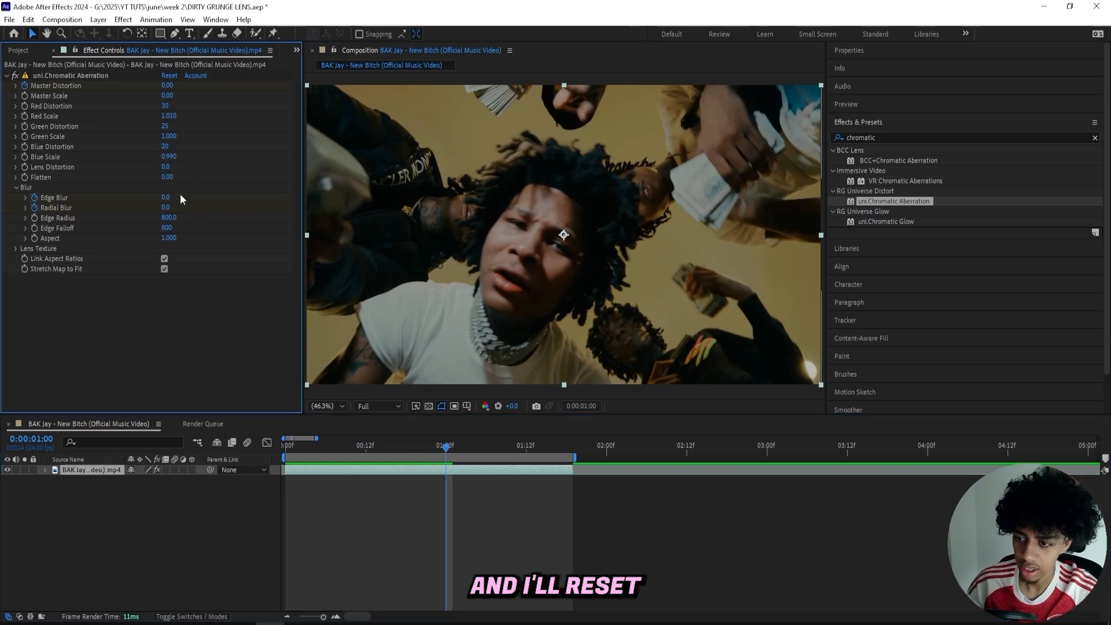
click(167, 78)
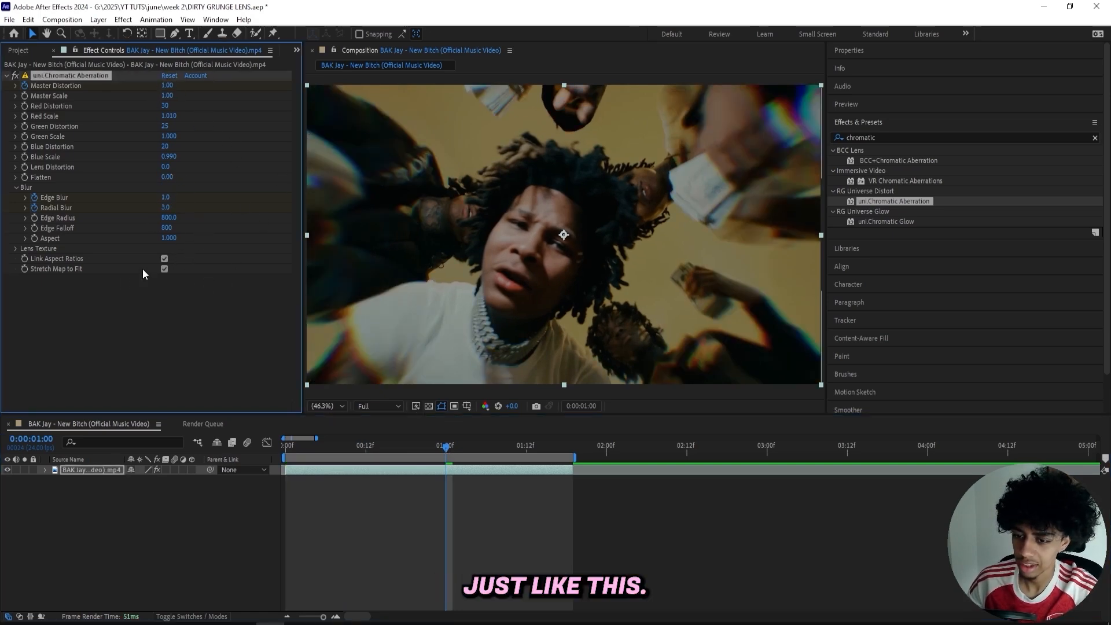
Set the chromatic aberration effect's Lens Texture to Frozen.
click(14, 250)
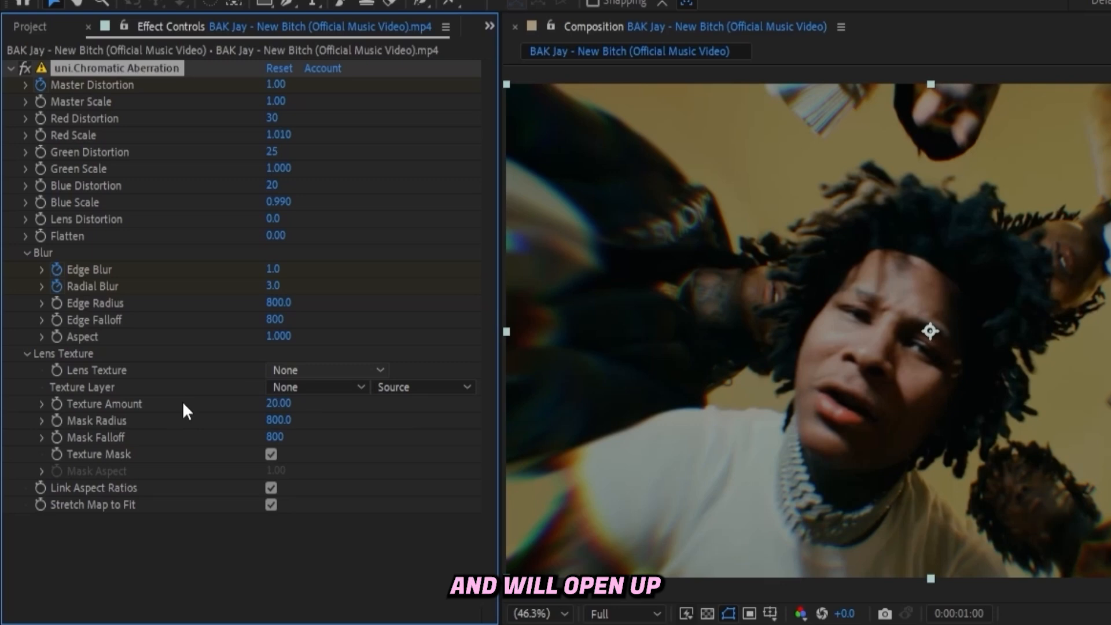
click(285, 370)
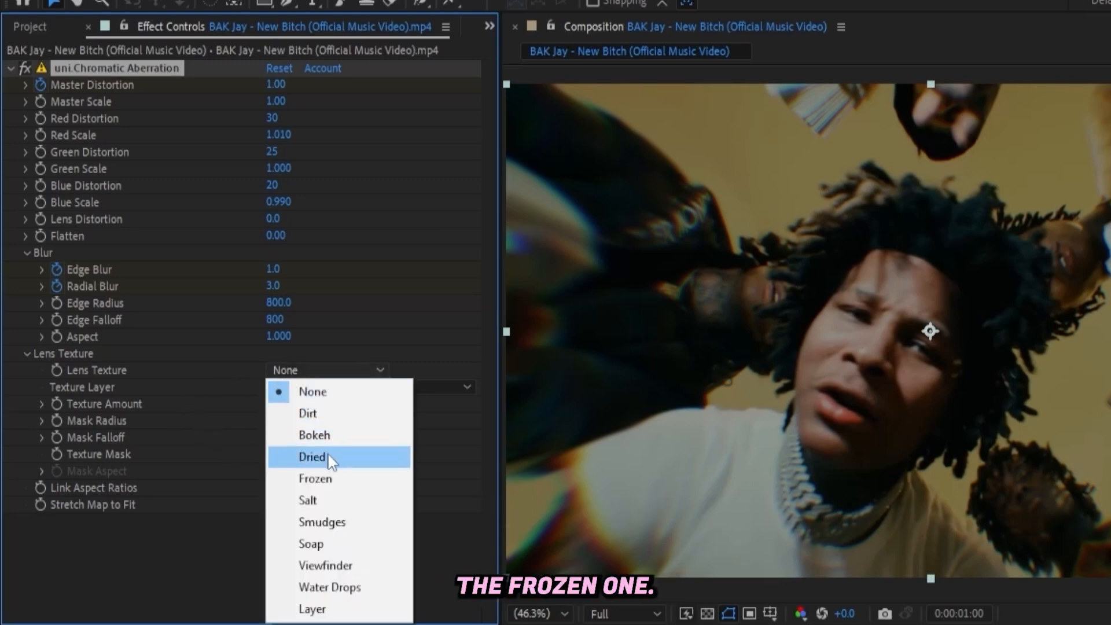
click(322, 478)
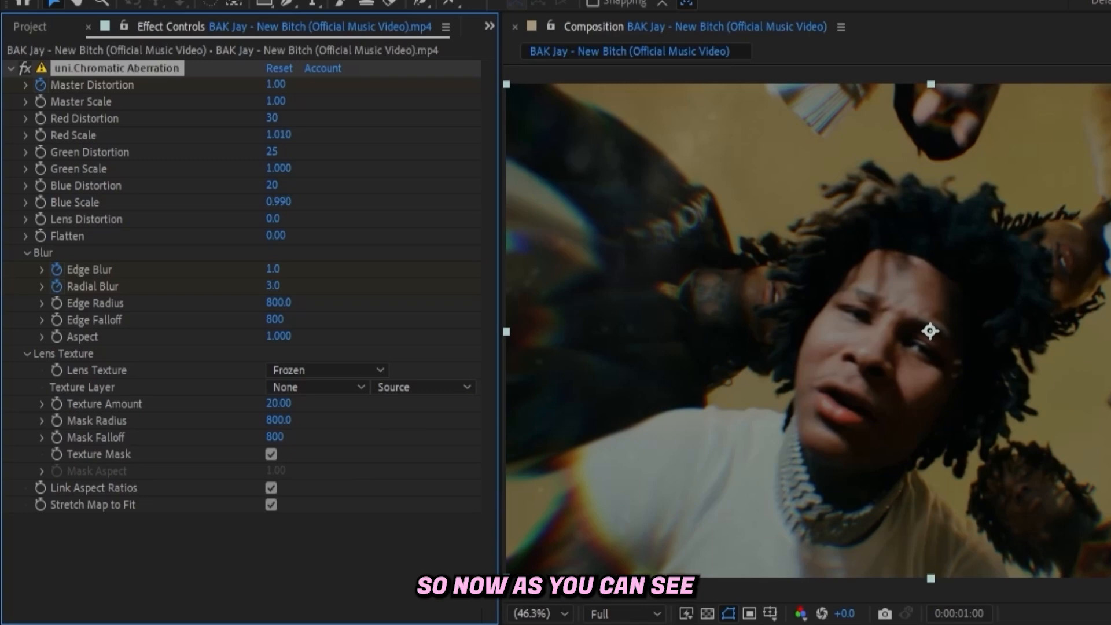
Try a Texture Amount of 100 for the Frozen lens texture and return it to 20.
drag(313, 398, 351, 388)
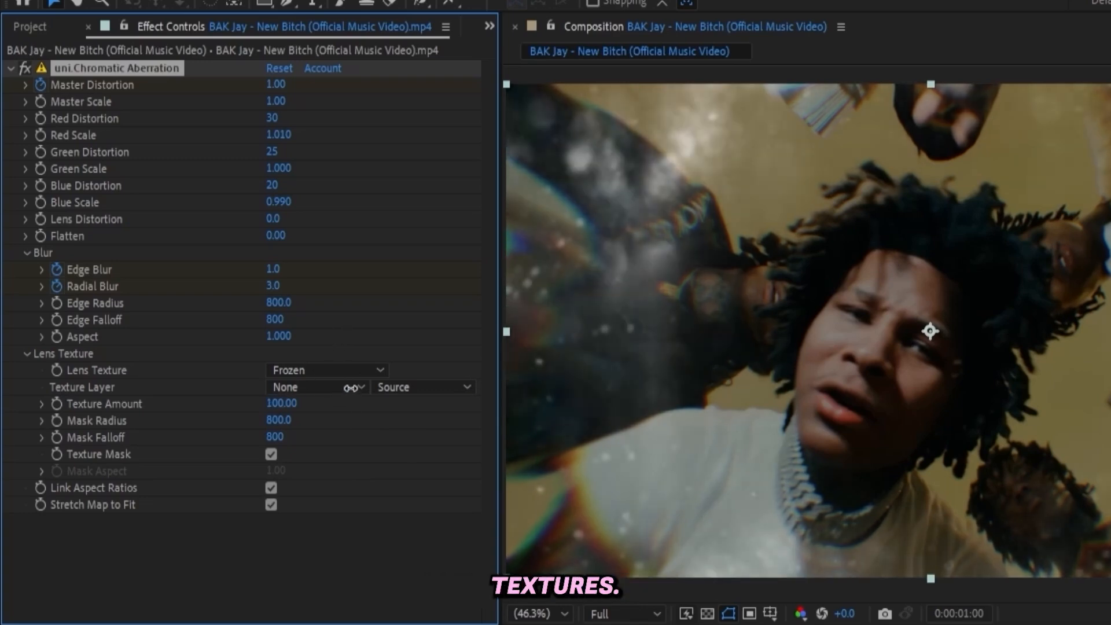
drag(463, 380, 513, 388)
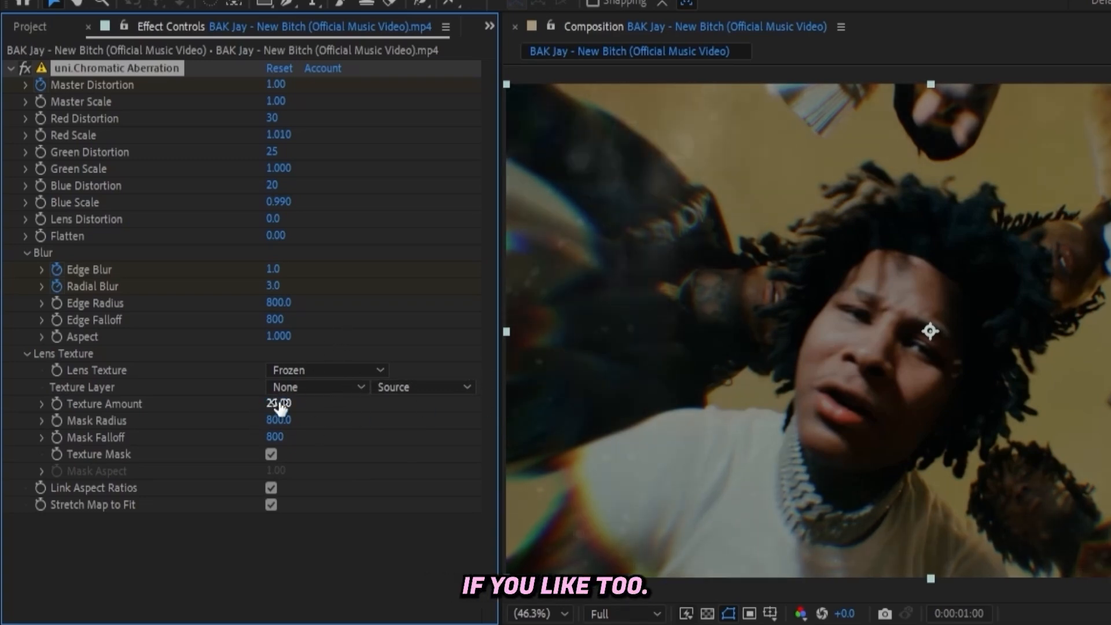
Set the chromatic aberration effect's Texture Amount to 0 and keyframe it at the first frame.
key(Return)
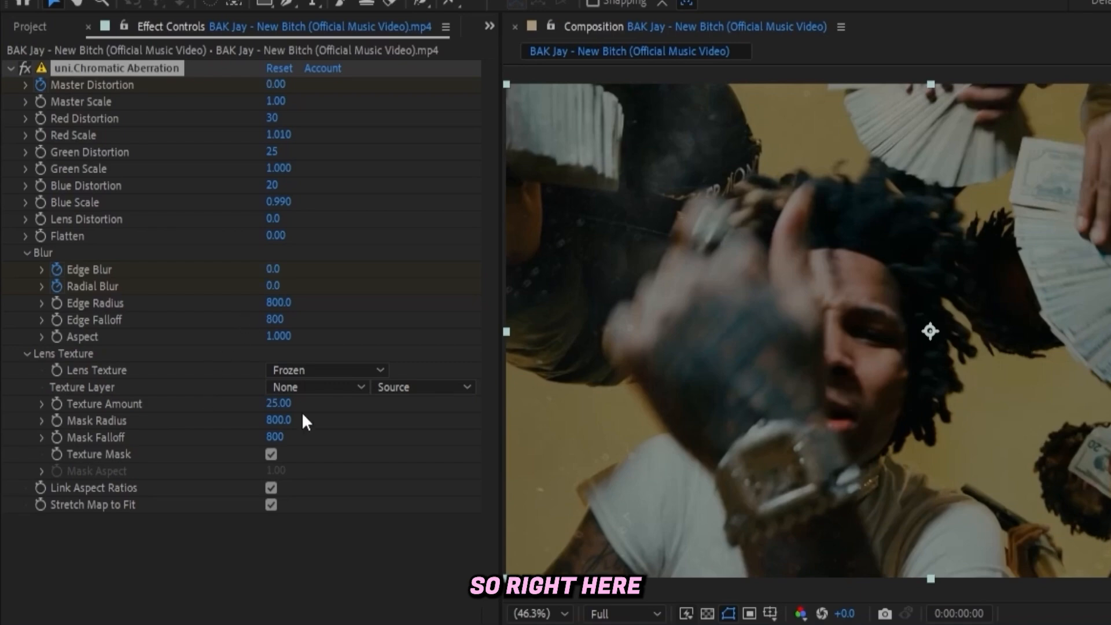
click(278, 404)
text(0)
key(Return)
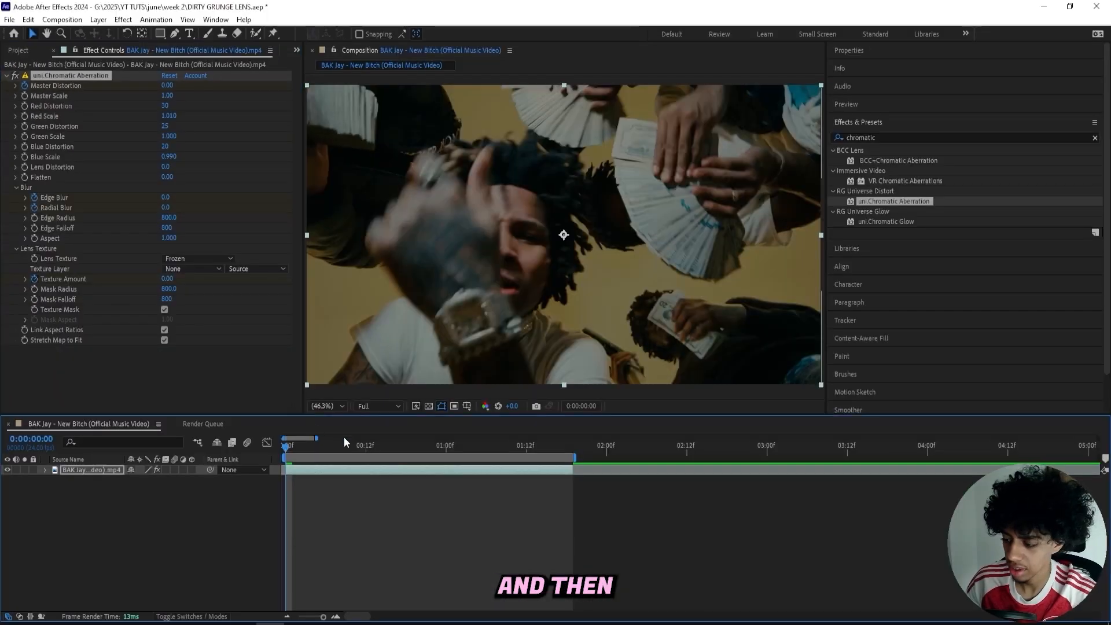
Raise the lens Texture Amount to 64 at 1 second to create its second keyframe.
drag(418, 443, 444, 444)
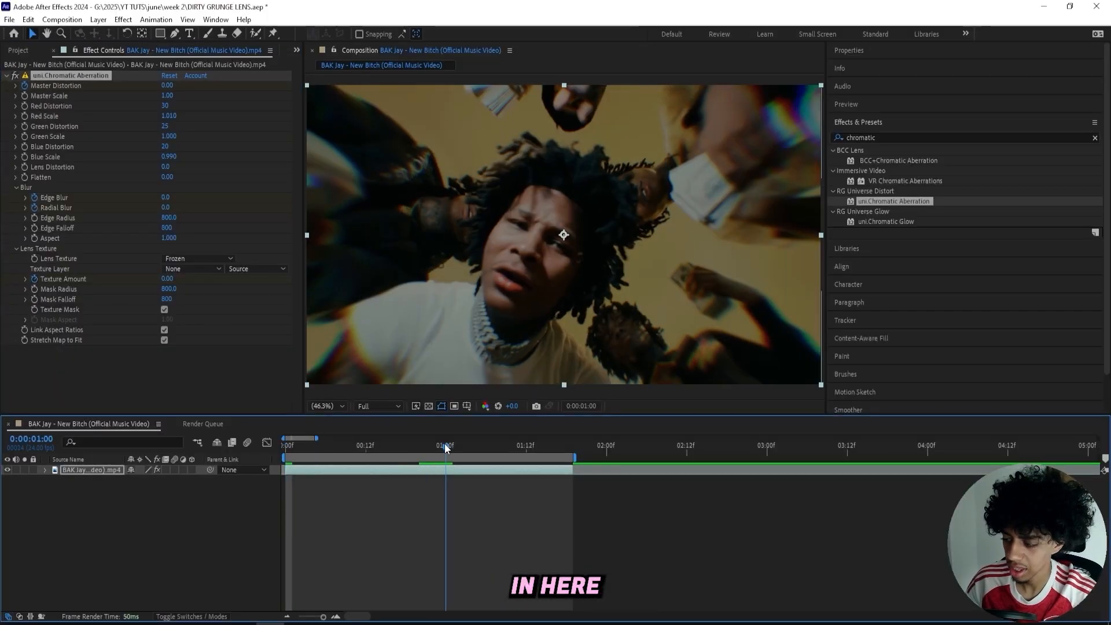
drag(168, 278, 191, 275)
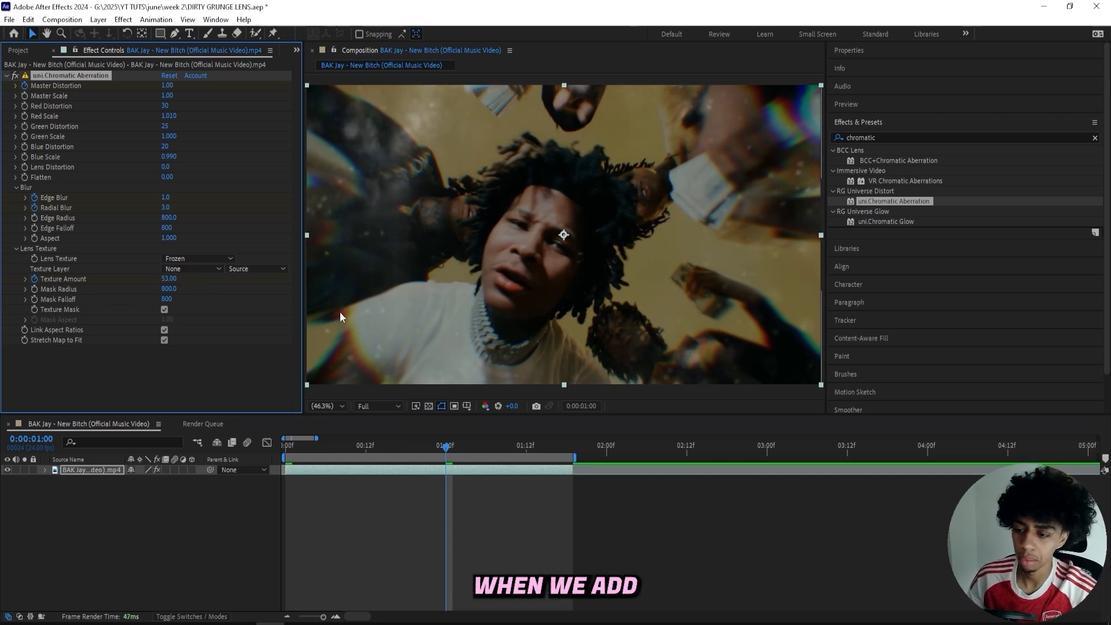
drag(303, 297, 260, 292)
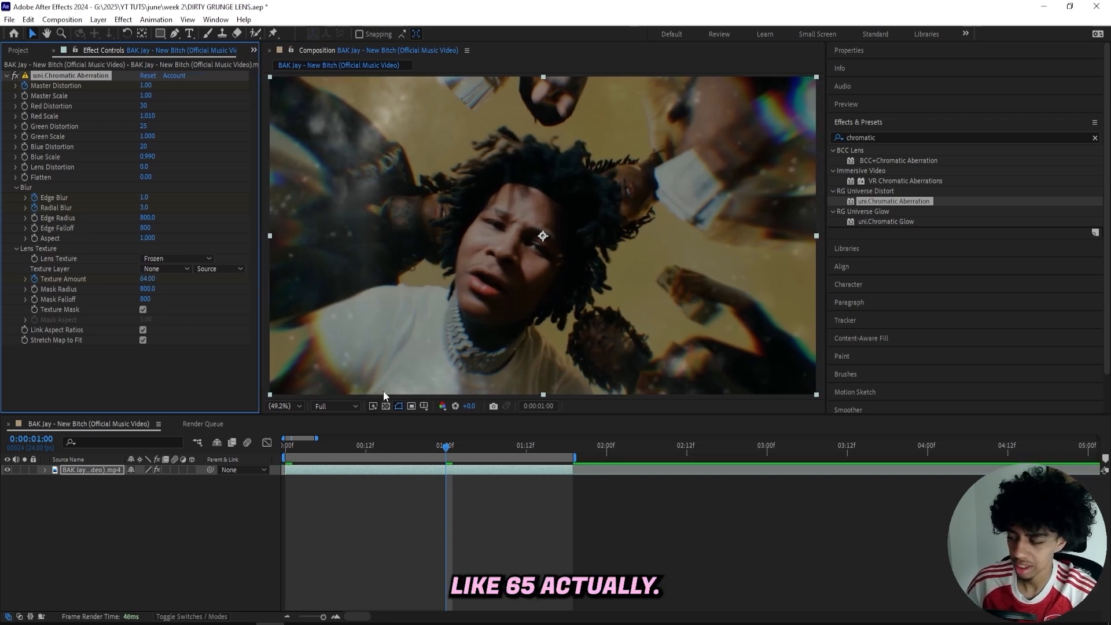
Search the effects for hotspot and apply S_Hotspots to the clip below the chromatic aberration.
click(860, 137)
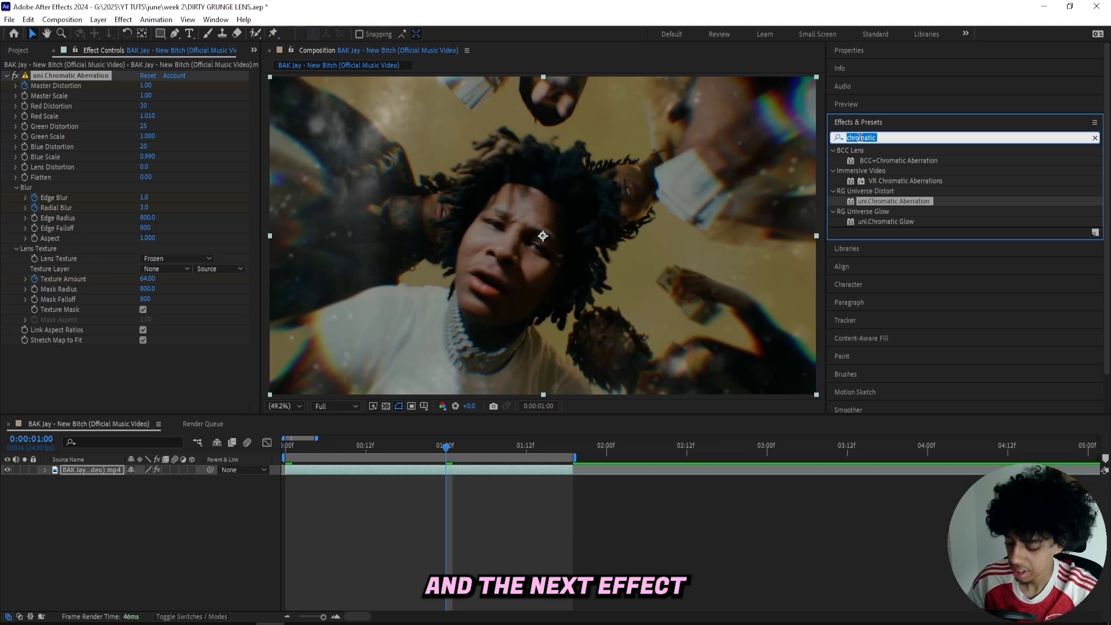
text(hotspot)
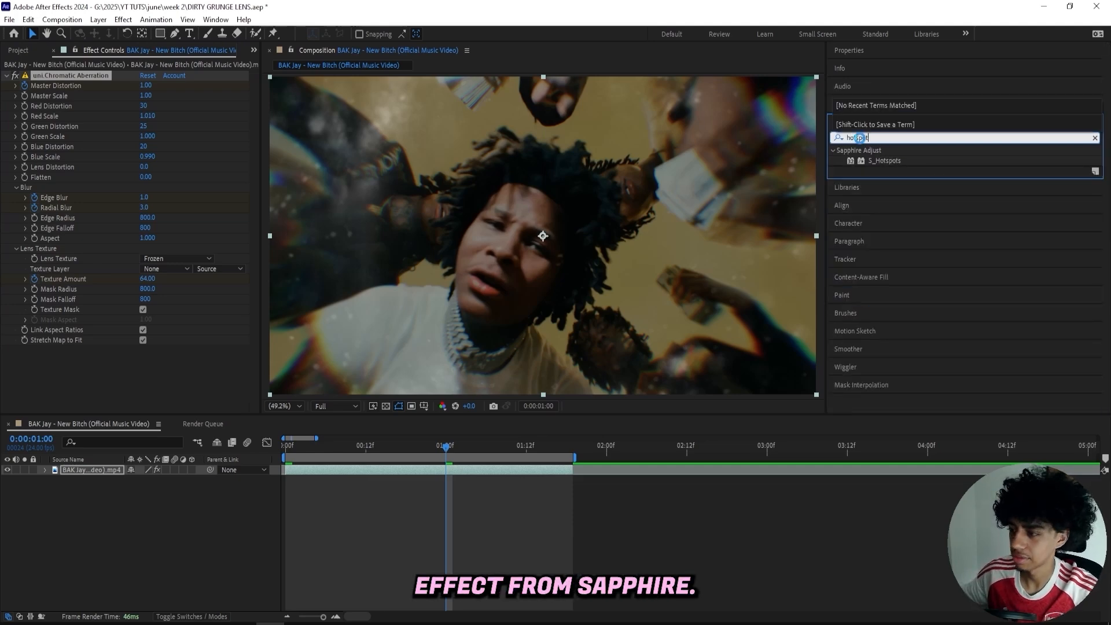
drag(880, 160, 64, 413)
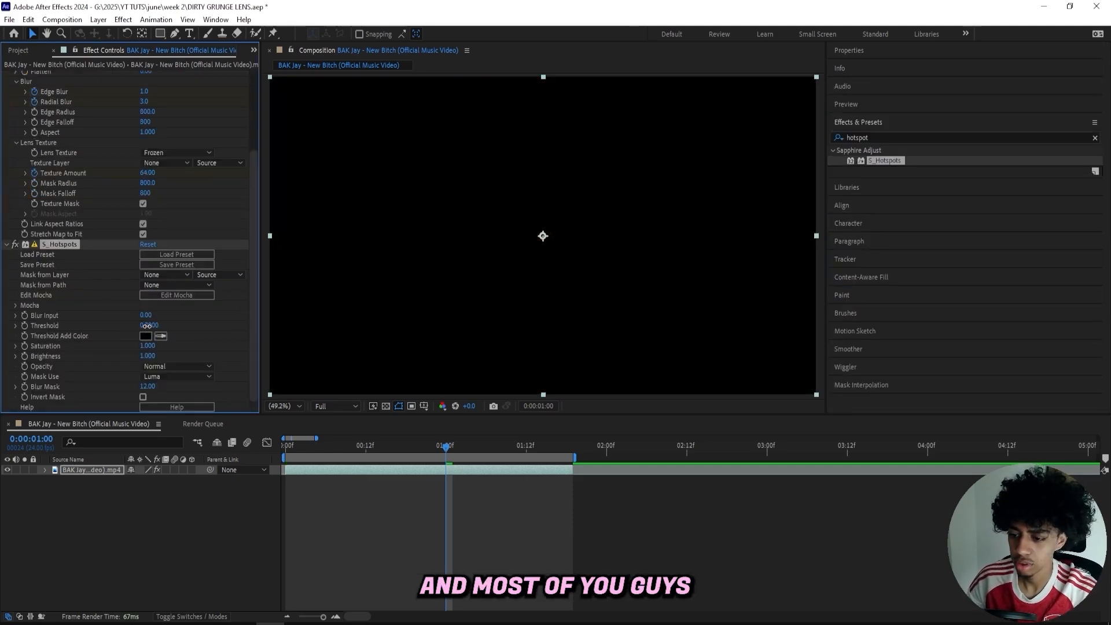
Set the S_Hotspots Threshold to 0 and keyframe it at the first frame.
drag(147, 326, 104, 325)
key(Home)
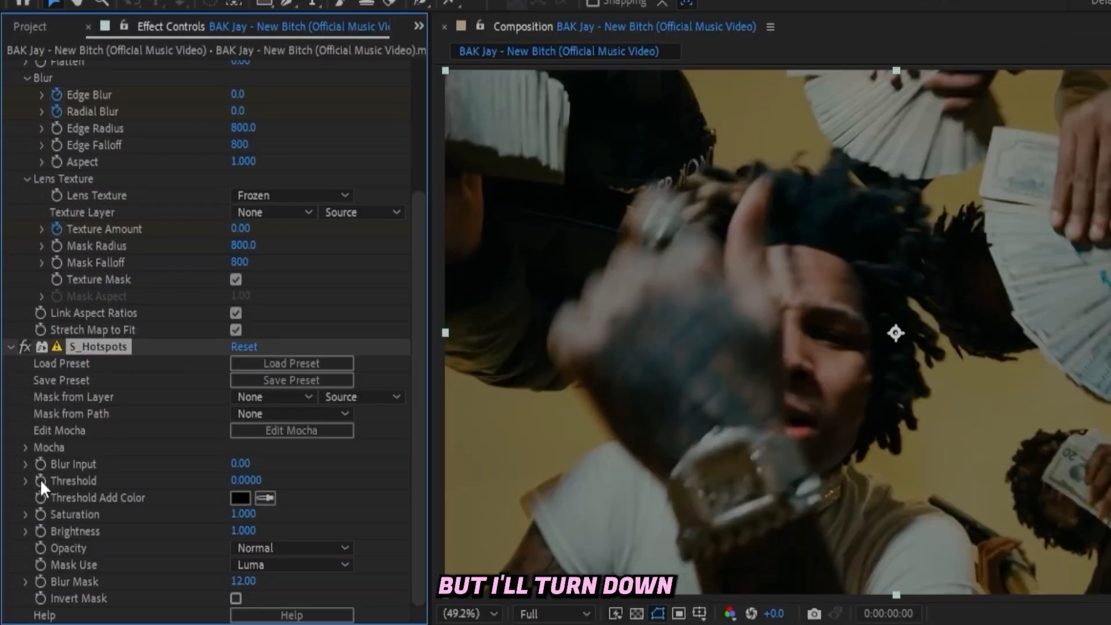
click(40, 481)
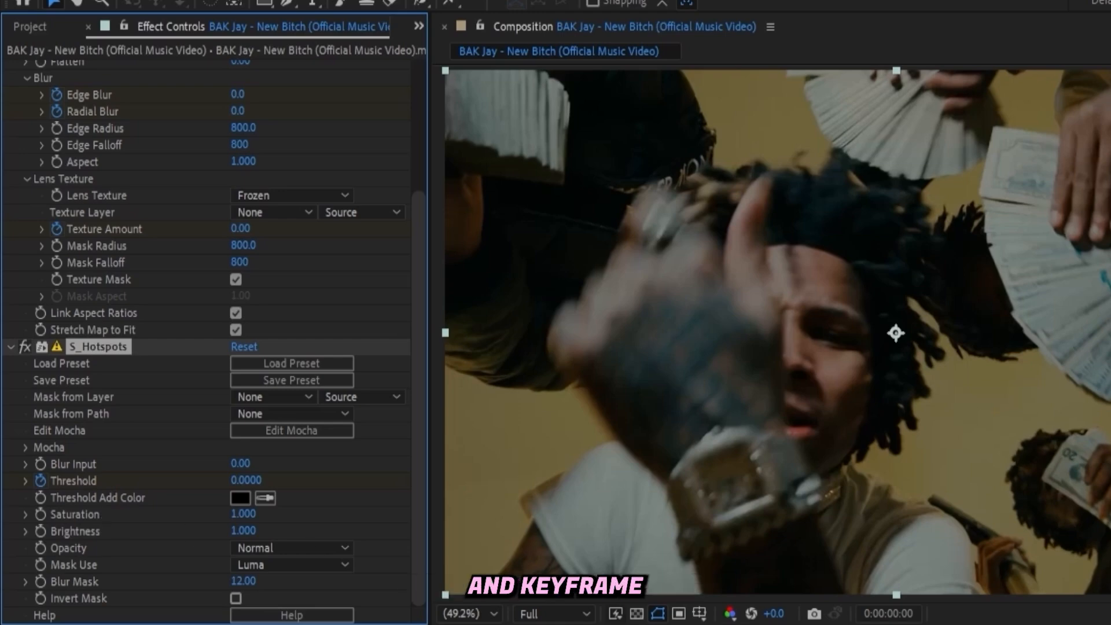
Set the S_Hotspots Threshold to 0.24 at 1 second and preview the animation from the first frame.
drag(286, 444, 445, 444)
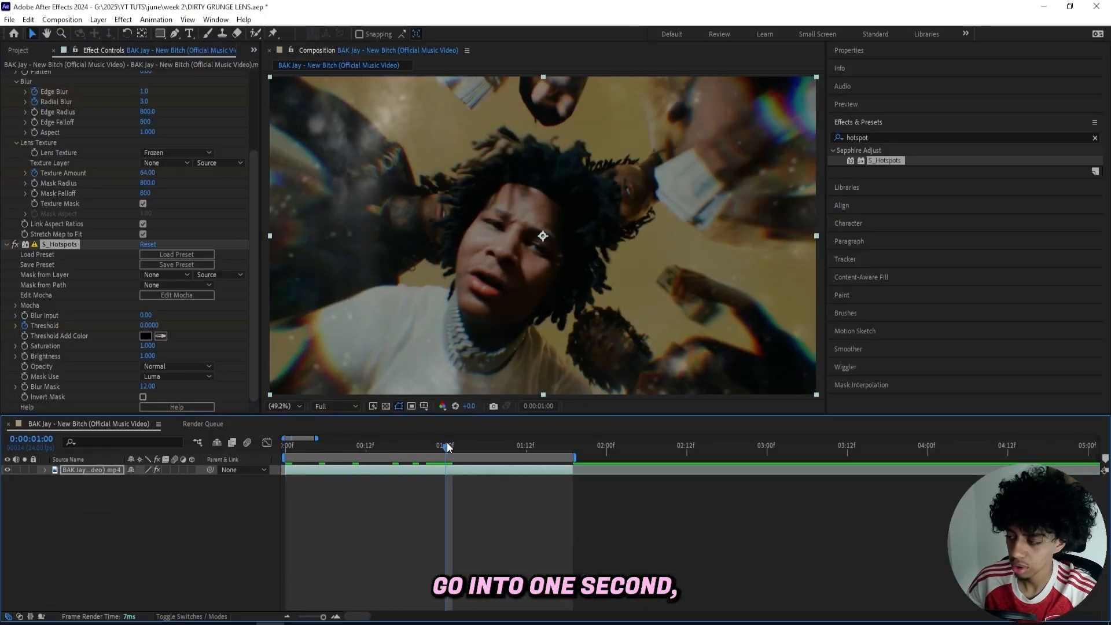
mouse_move(152, 327)
mouse_down()
mouse_move(128, 331)
mouse_move(141, 330)
mouse_up()
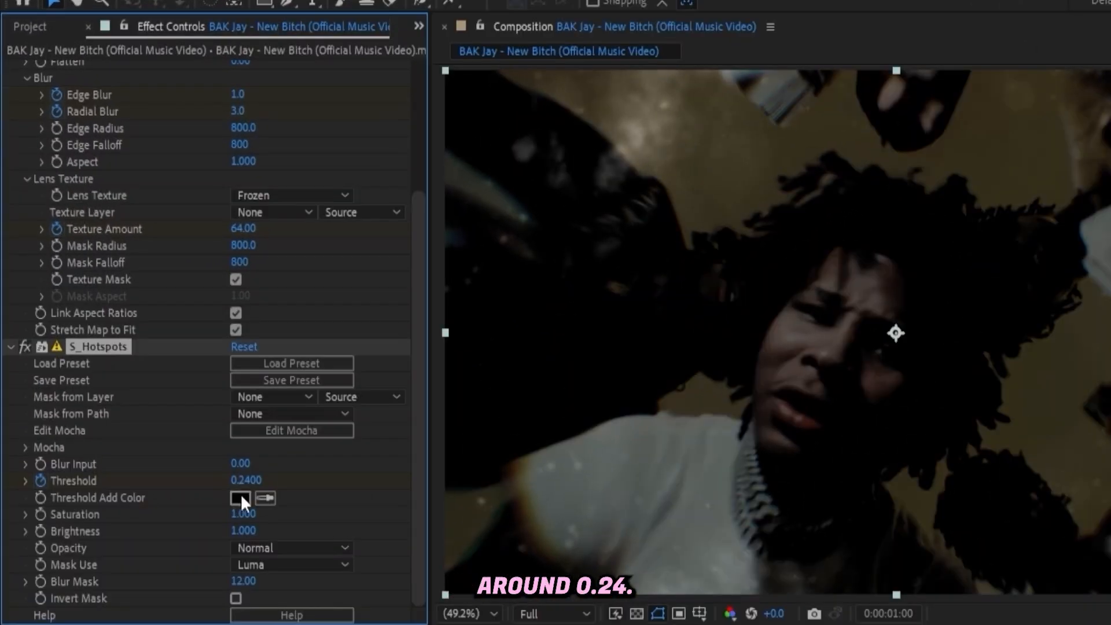
key(Home)
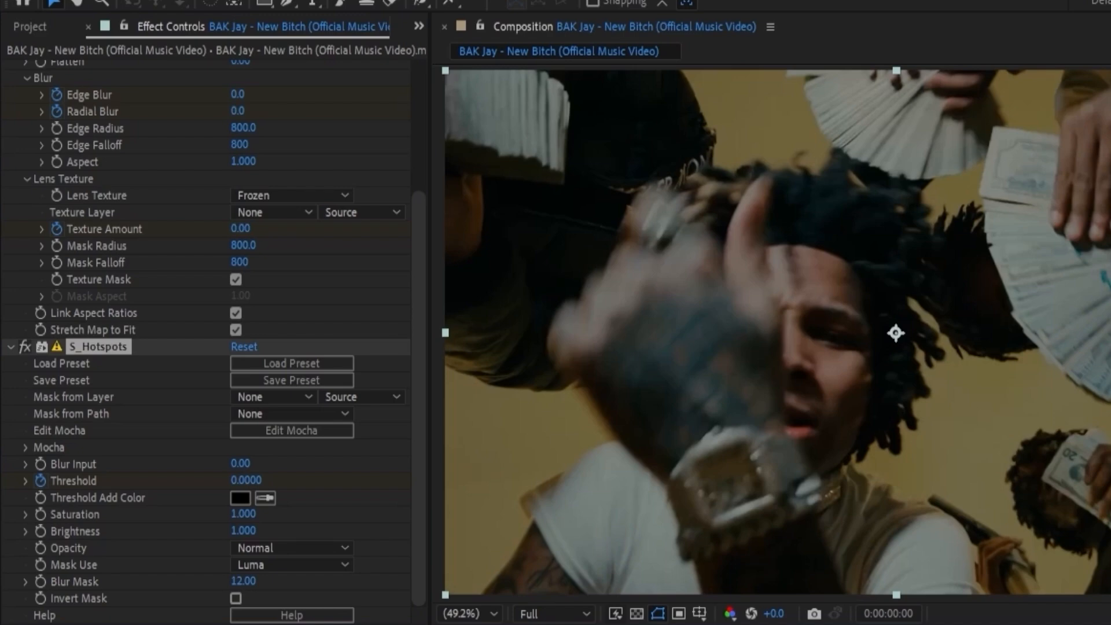
key(space)
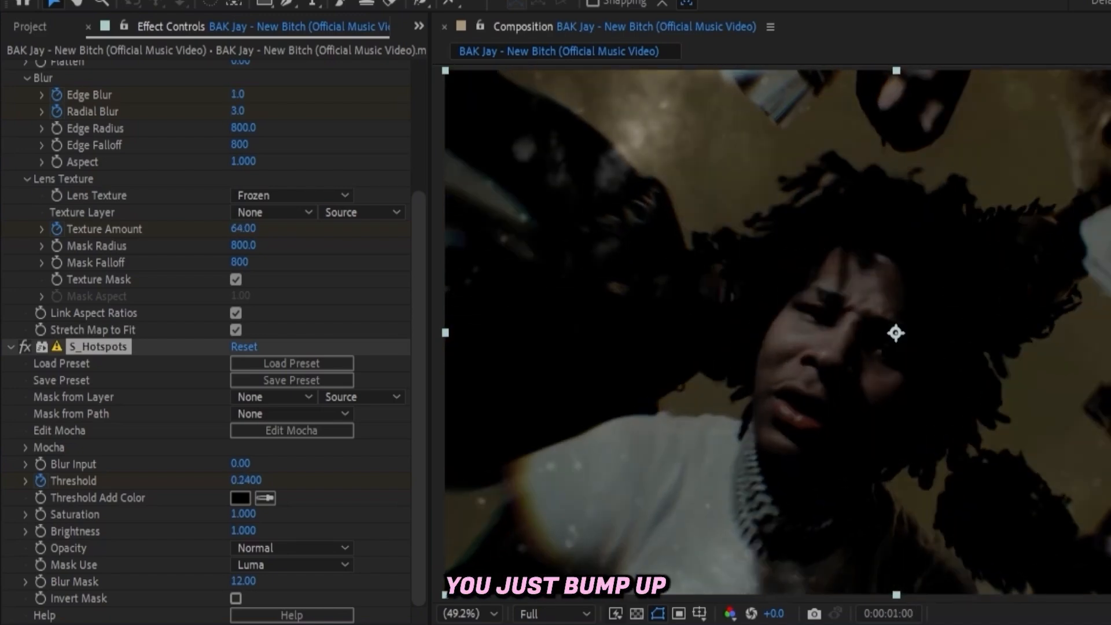
drag(238, 481, 218, 483)
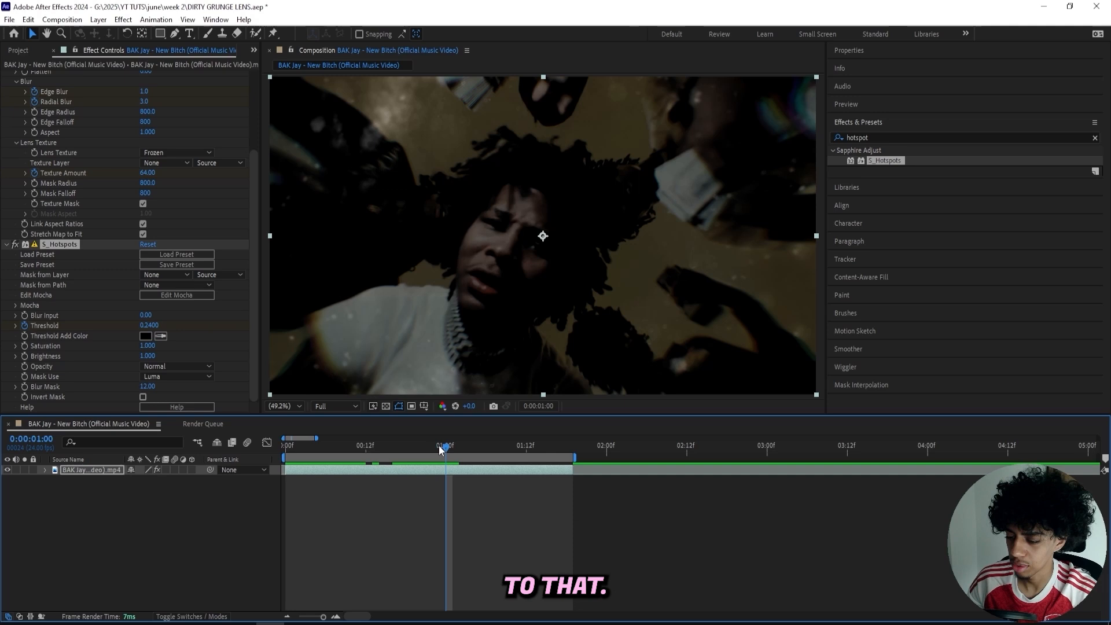
Return to the first frame and apply the S_Flicker effect to the clip.
key(Home)
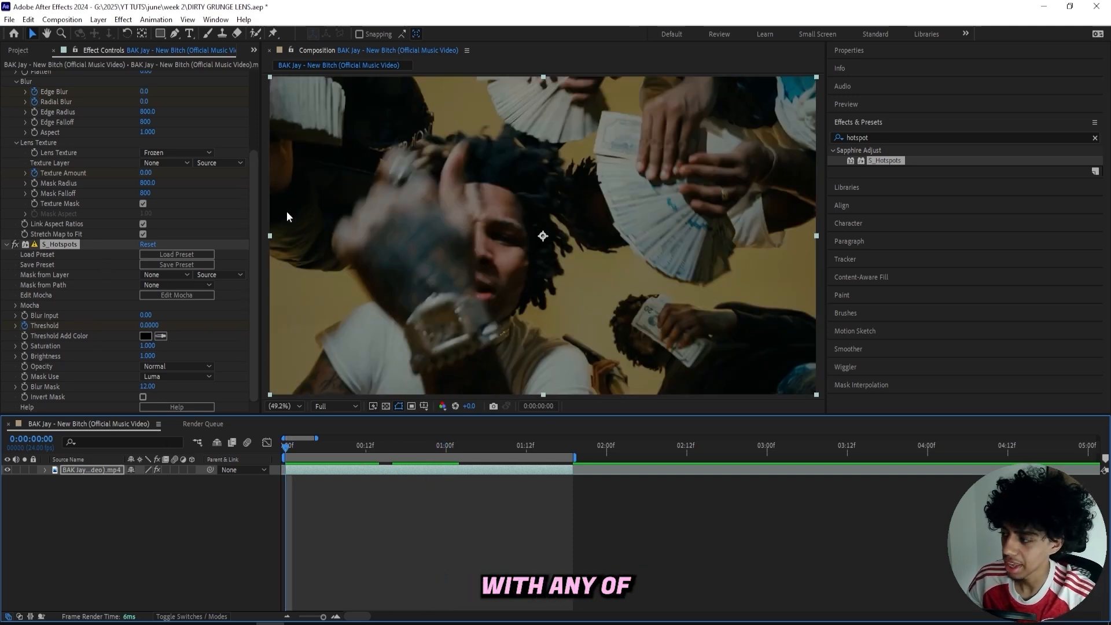
click(880, 137)
text(s_)
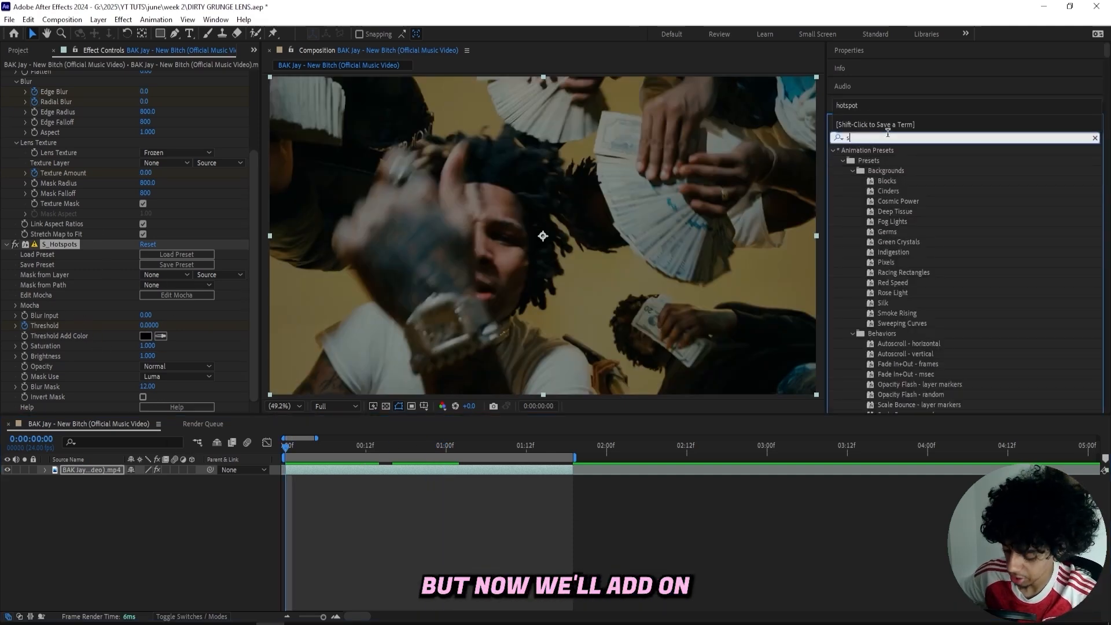
text(flicker)
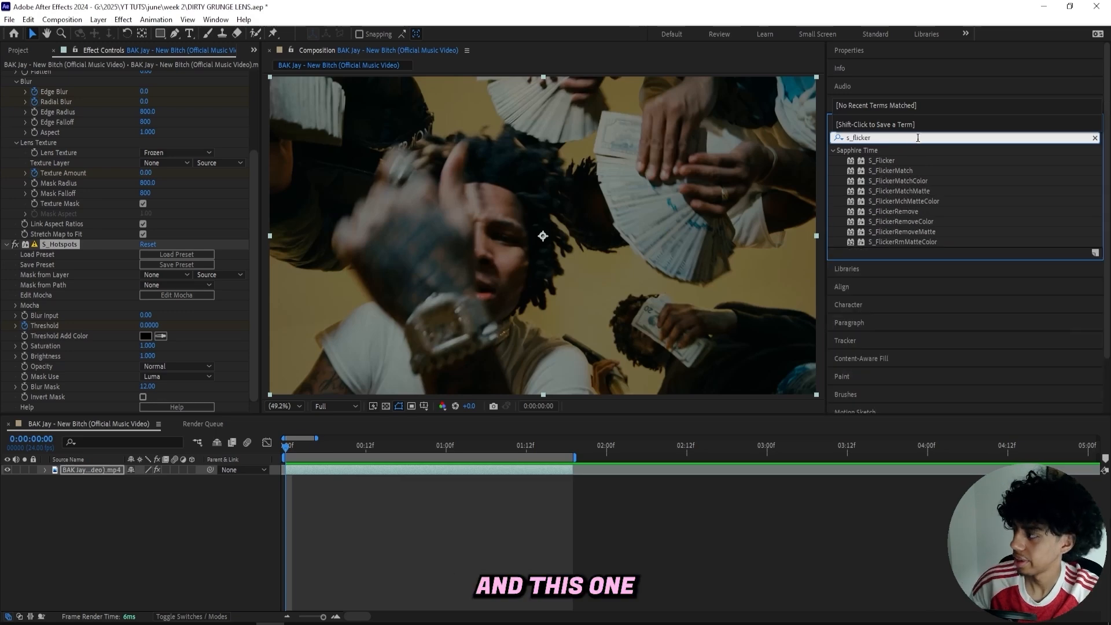
double_click(903, 160)
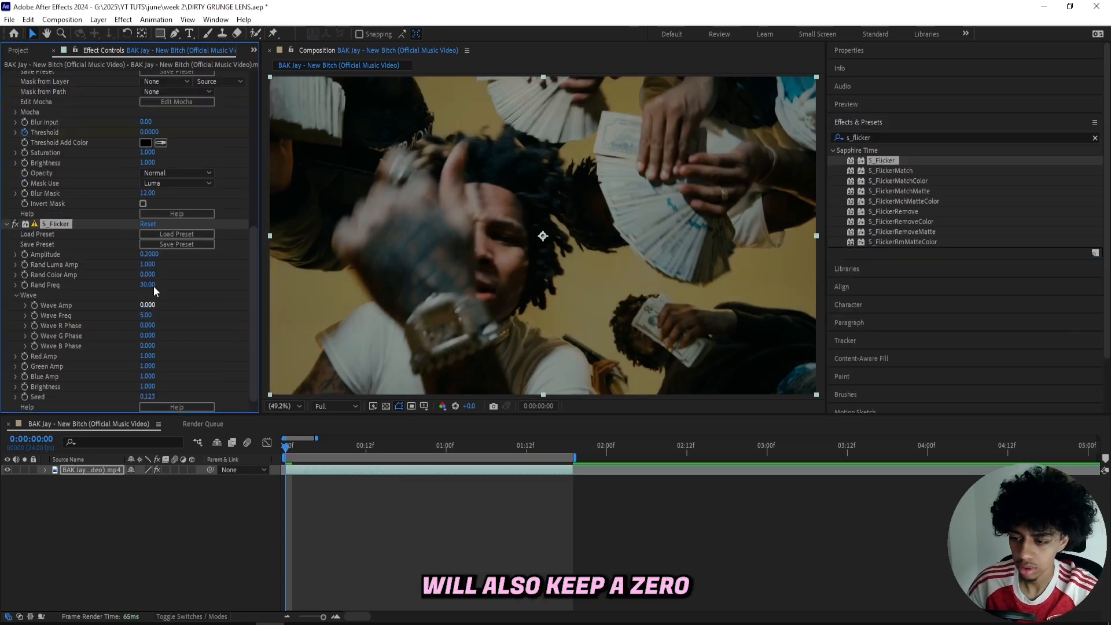
Set the S_Flicker Amplitude to 0 and keyframe it at the first frame.
click(150, 254)
text(0)
key(Return)
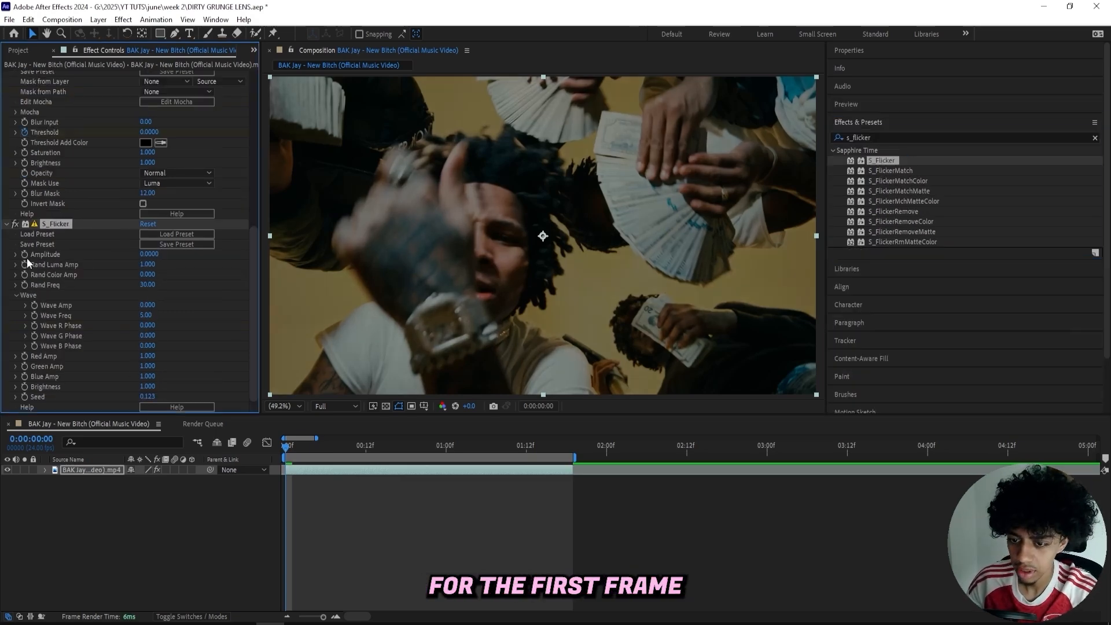
click(25, 256)
Set the S_Flicker Amplitude to 0.75 at 1 second.
drag(324, 446, 447, 451)
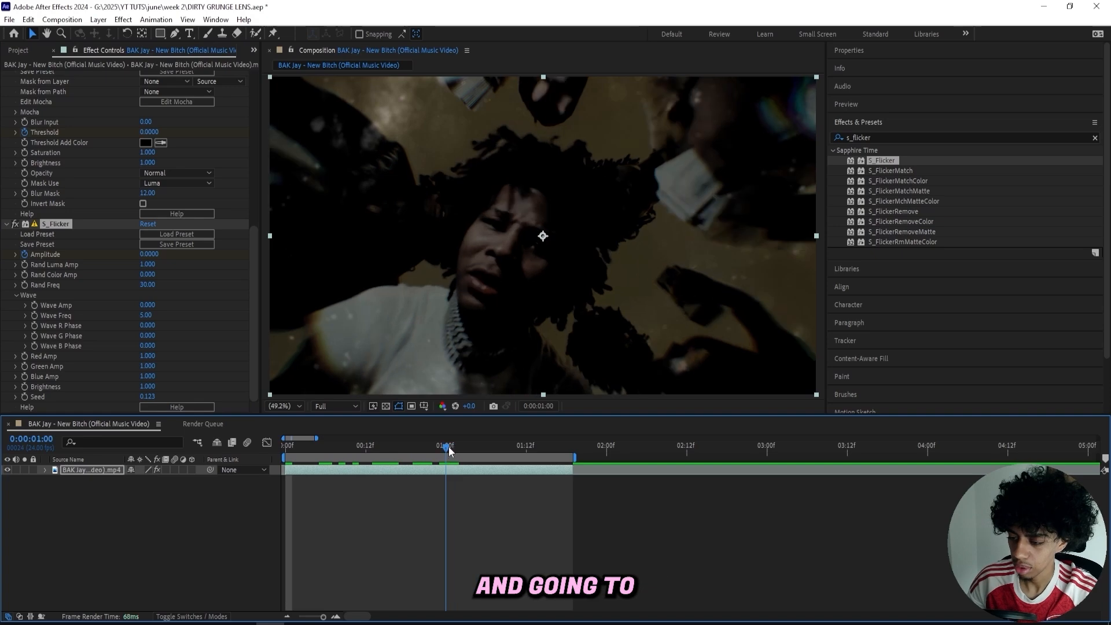
click(149, 254)
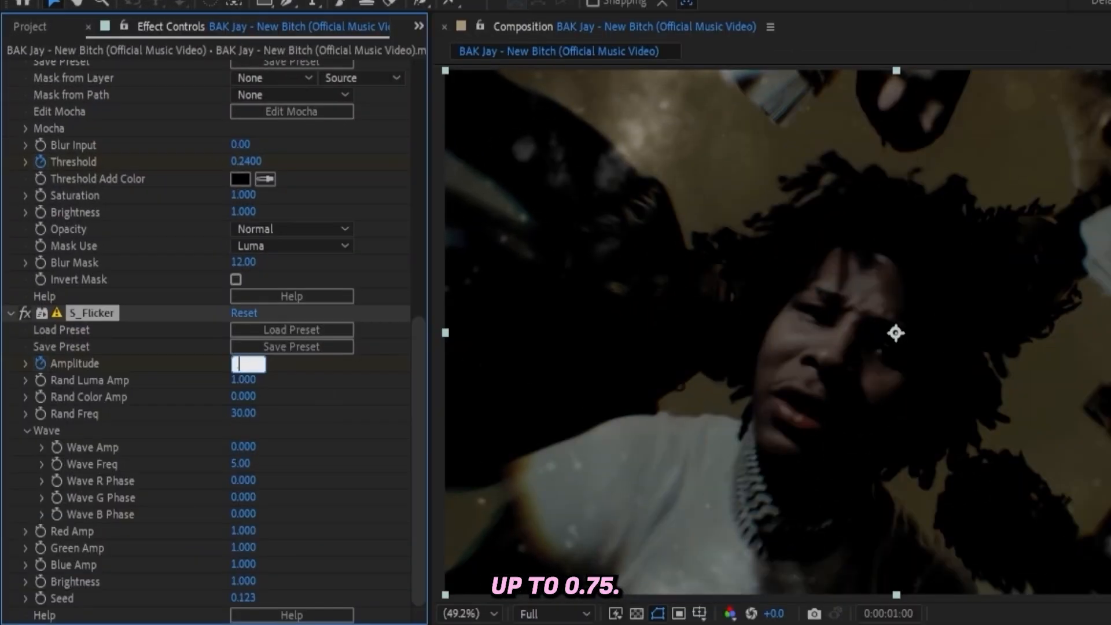
text(.75)
key(Return)
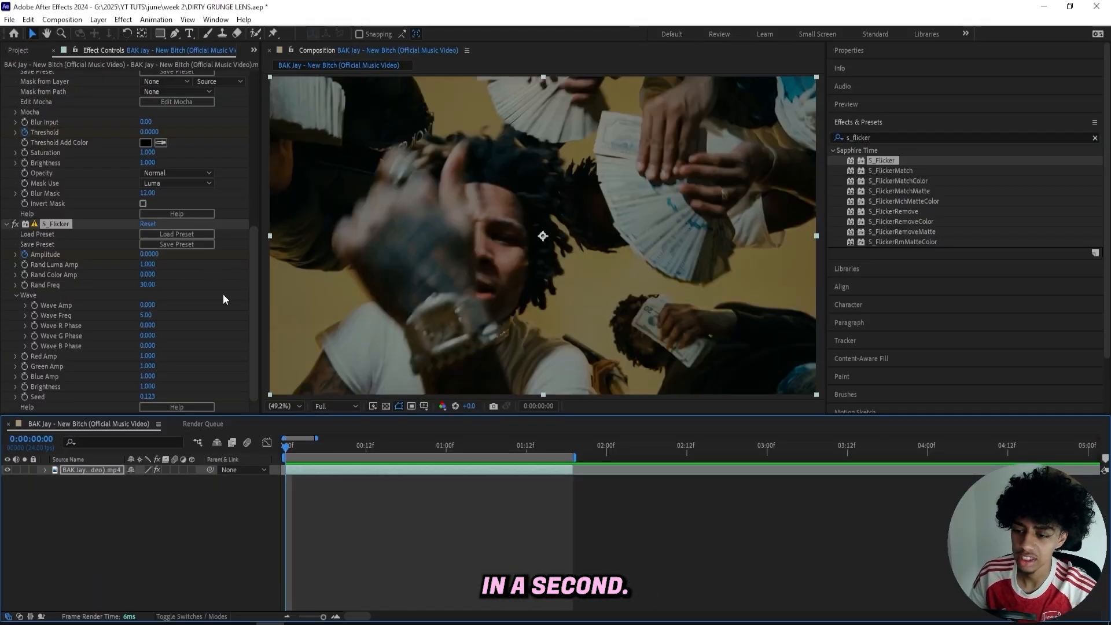
Search the effects for glow and apply the built-in Stylize Glow to the clip.
click(874, 136)
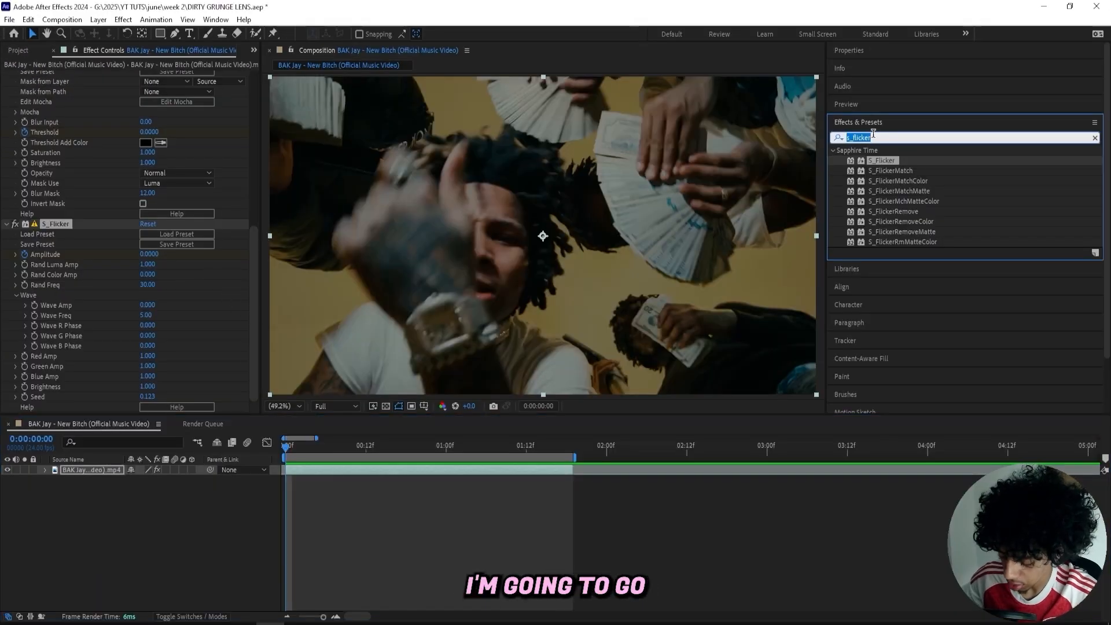
text(glow)
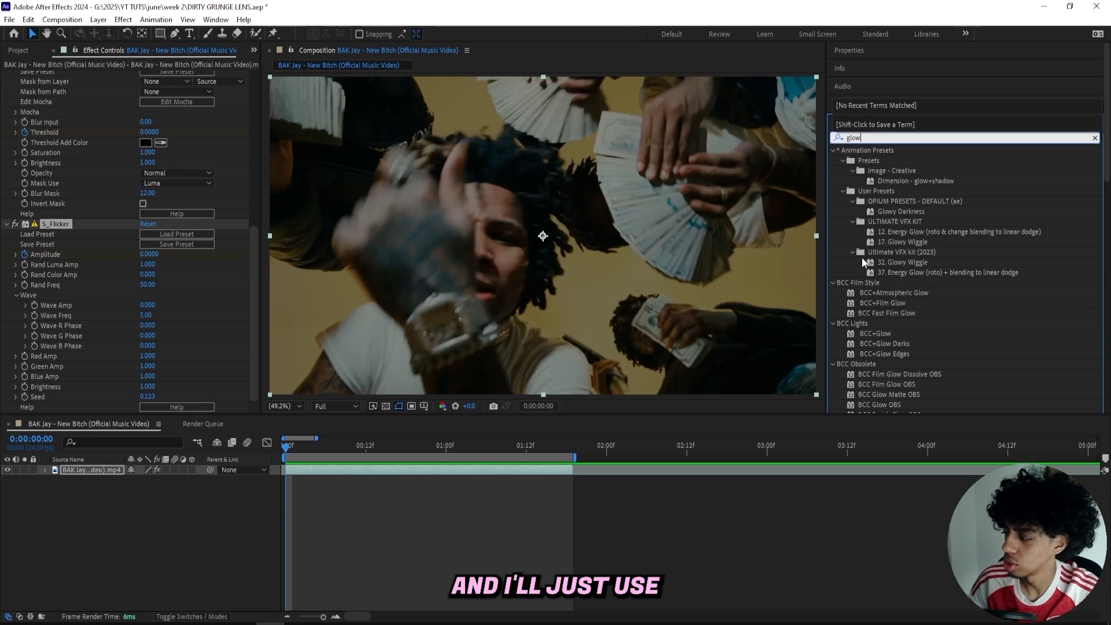
scroll(864, 262, down, 10)
drag(883, 346, 338, 470)
Set the Glow Radius to 411 and keyframe a Glow Intensity of 0 at the first frame.
click(148, 272)
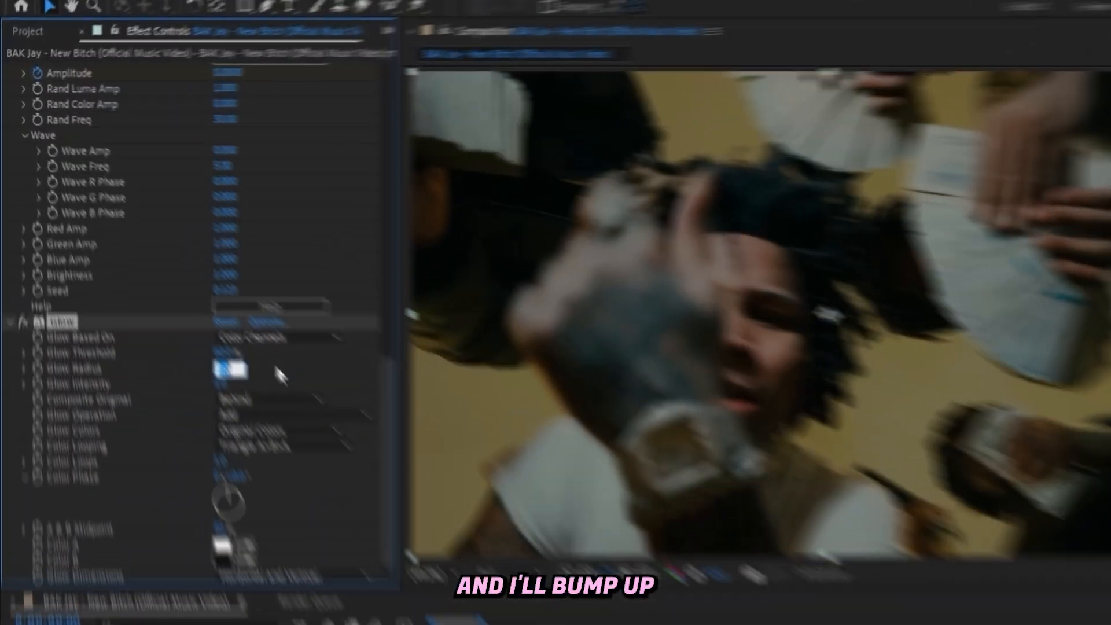
text(411)
click(178, 269)
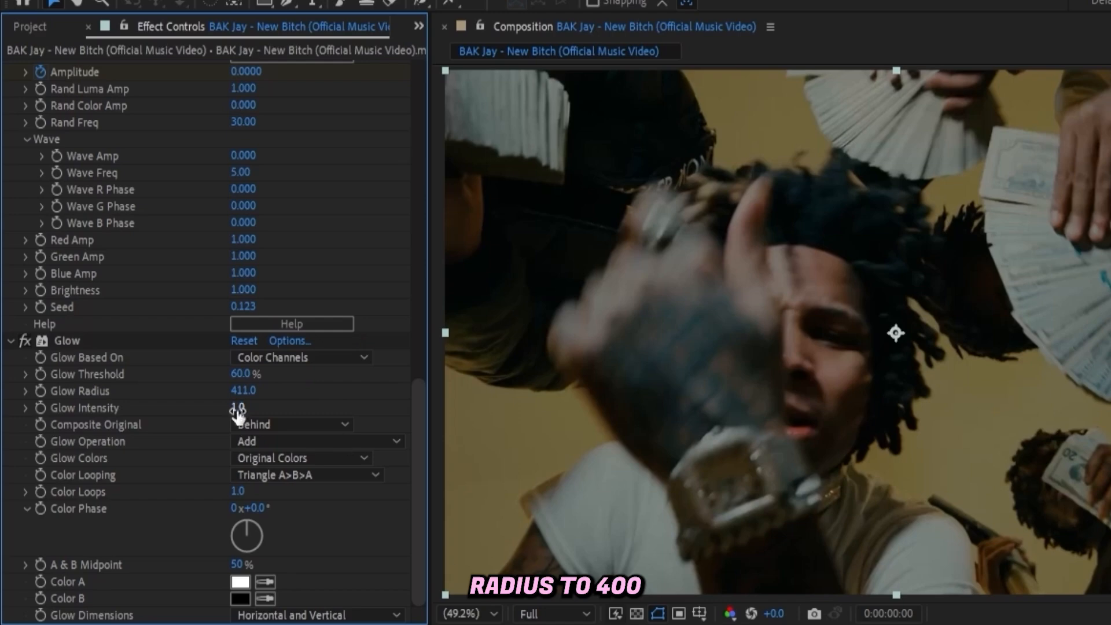
drag(237, 412, 29, 407)
click(41, 408)
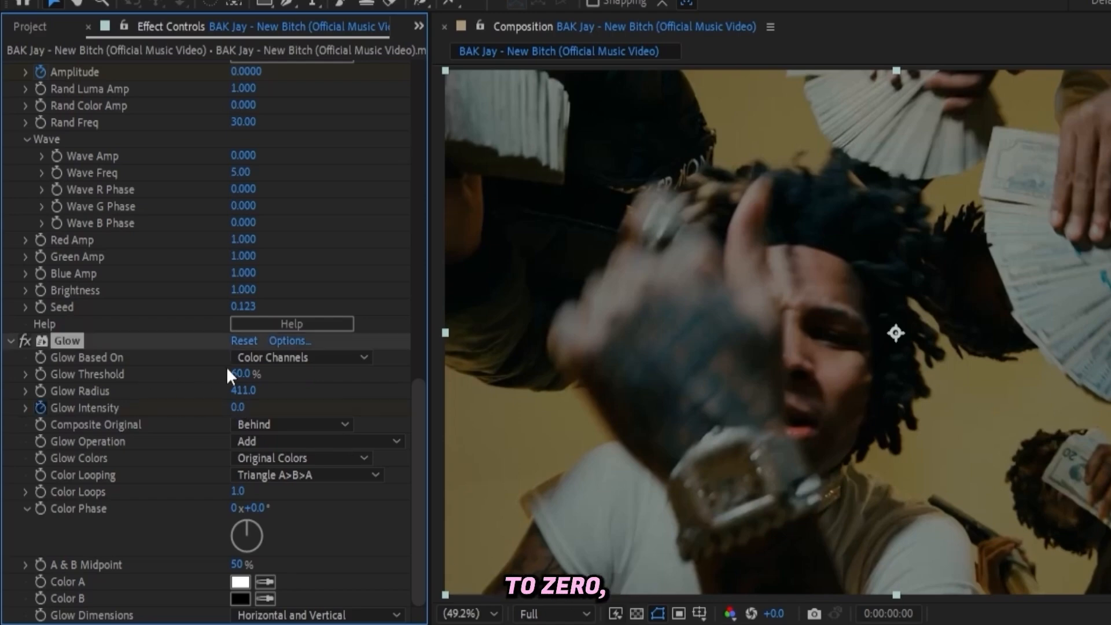
Set the Glow Threshold to 25% and raise the Glow Intensity to about 1.5 at 1 second.
click(240, 374)
text(25)
key(Return)
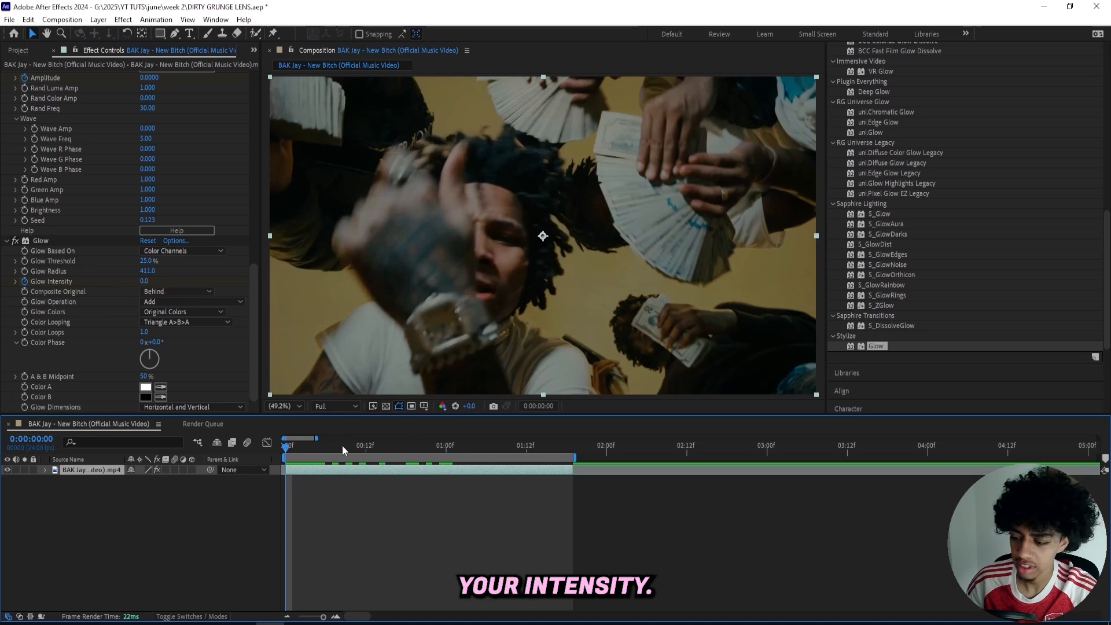
click(440, 446)
drag(144, 281, 222, 274)
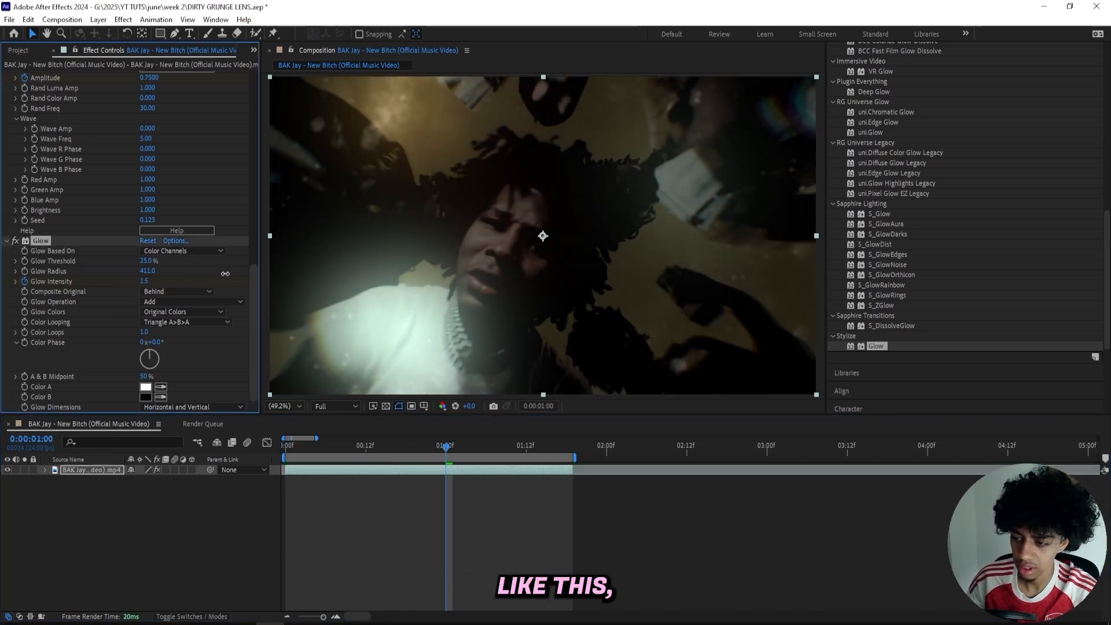
Preview the combined effect animation on the clip and save the project.
drag(448, 446, 383, 456)
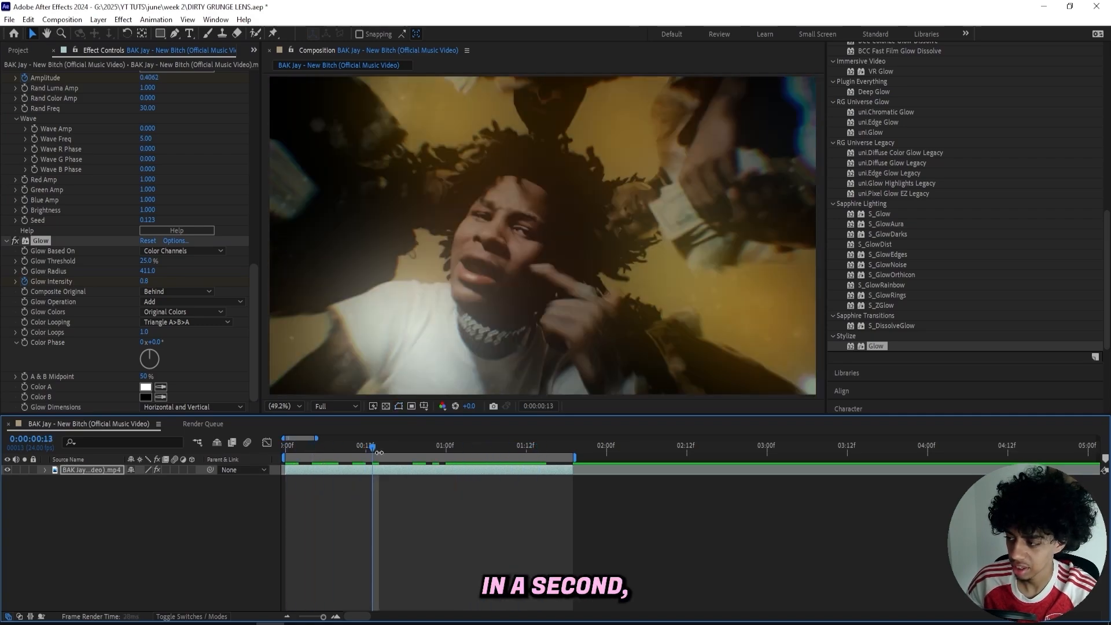
key(space)
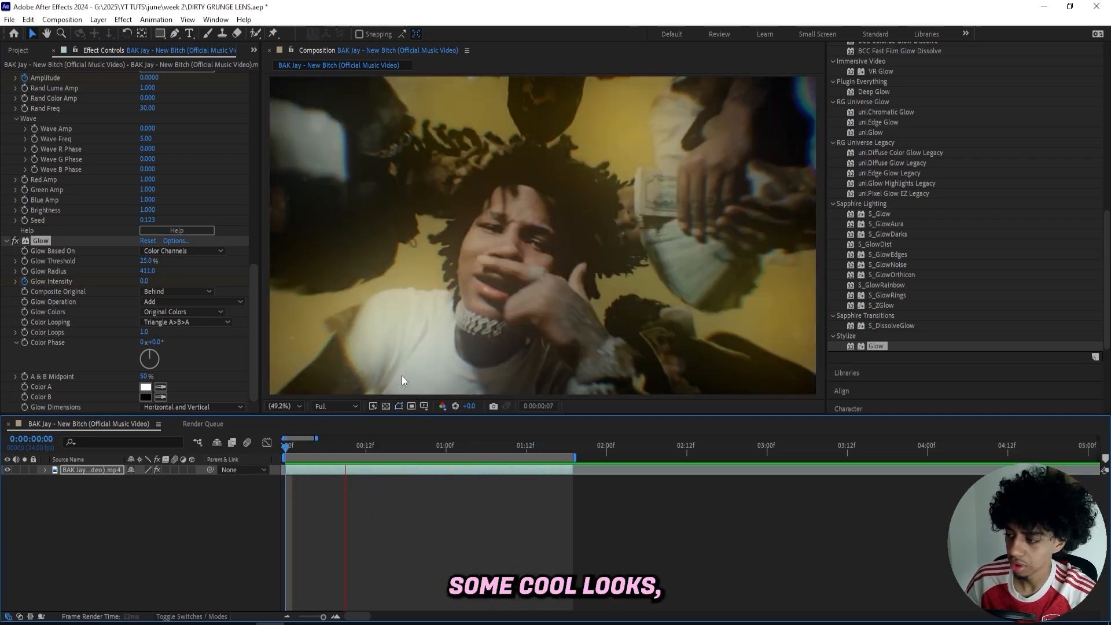
key(space)
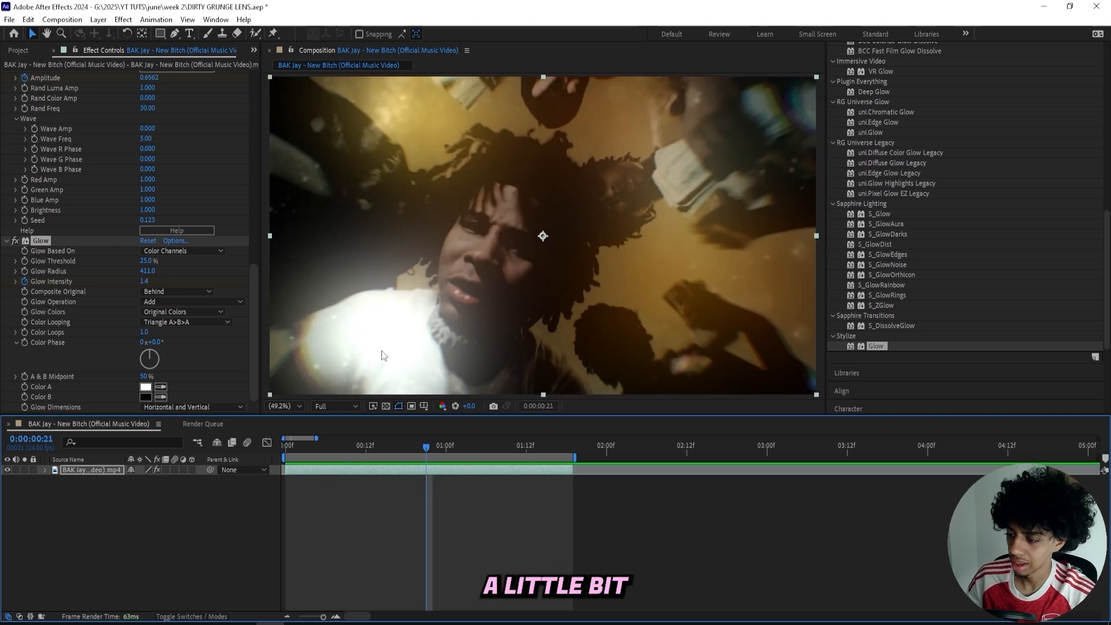
key(ctrl+s)
Search the effects for S_DistortChroma and apply it to the clip.
scroll(881, 139, up, 10)
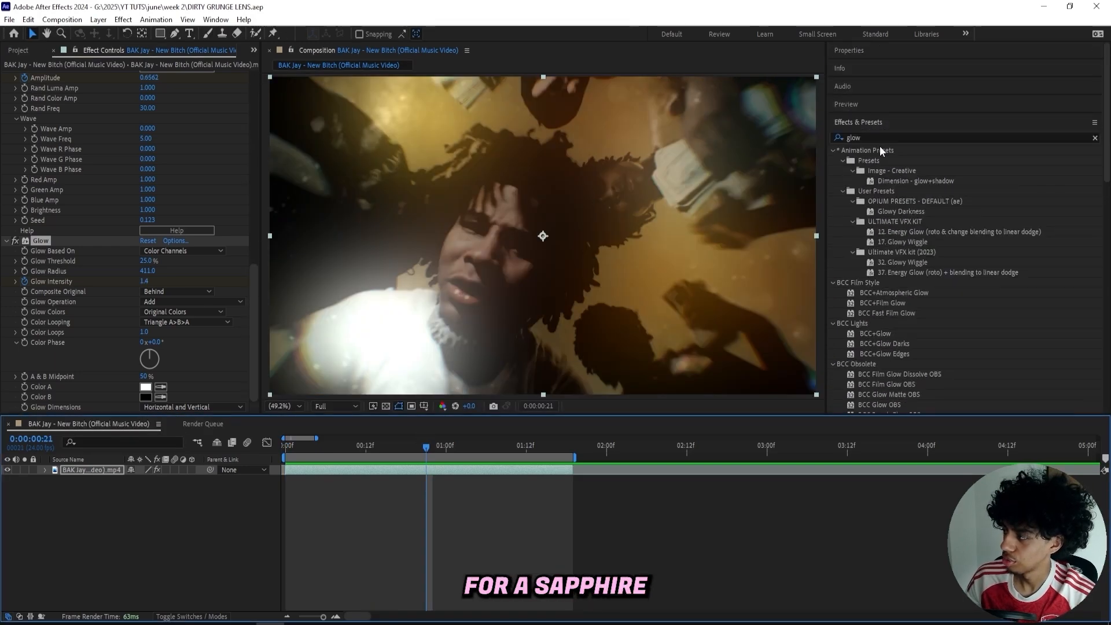
click(874, 138)
text(s_)
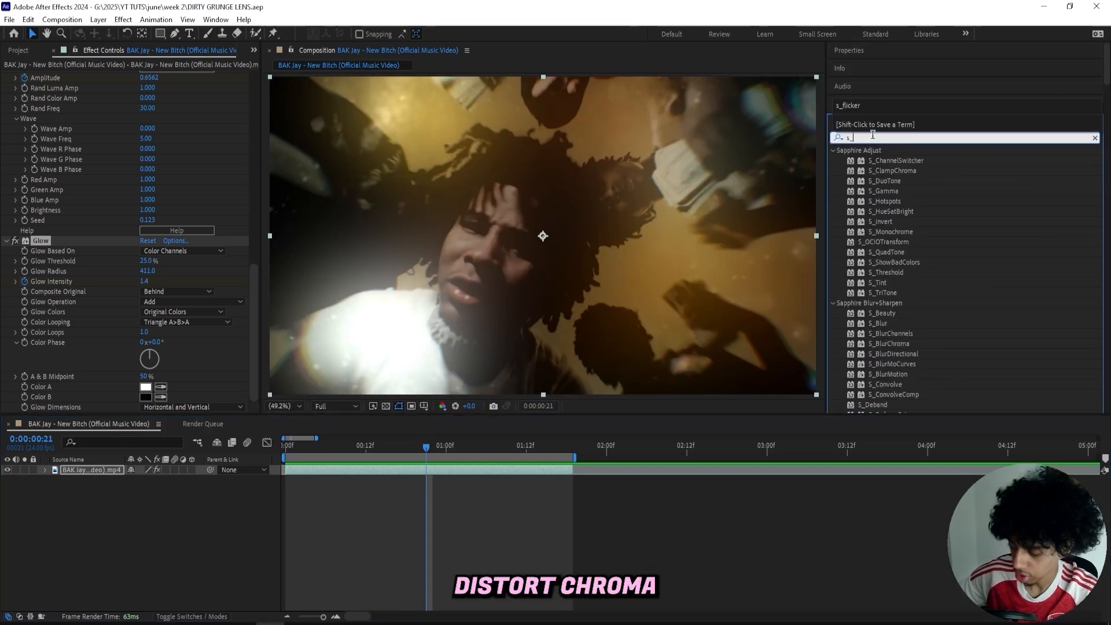
text(Distortch)
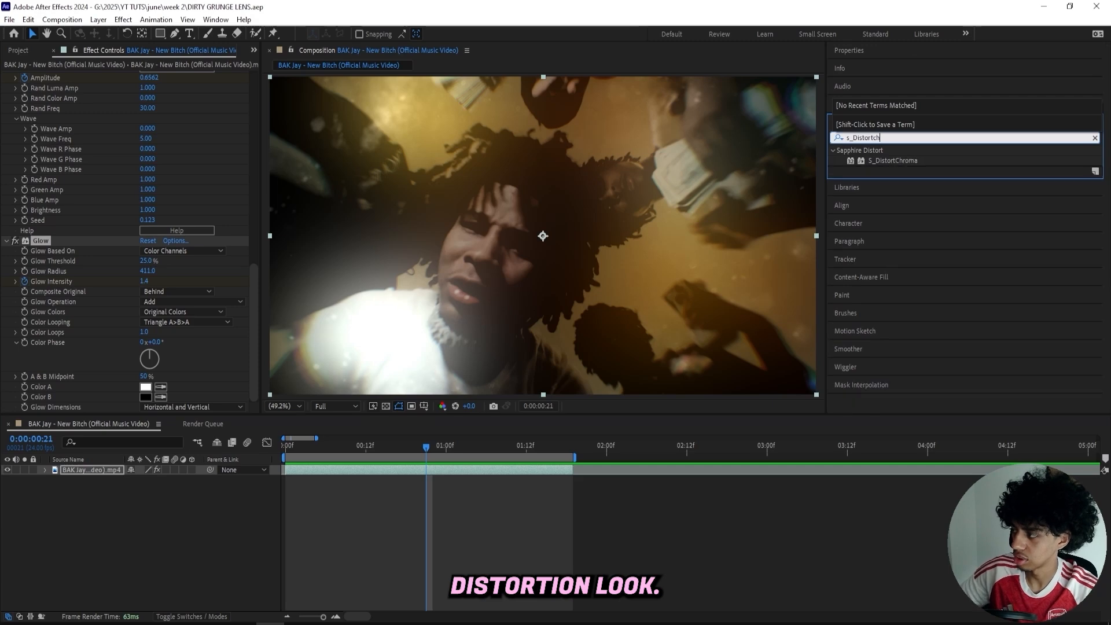
double_click(893, 160)
Keyframe the S_DistortChroma Amount at 0 on the first frame and raise it to 0.36 at 1 second.
key(Home)
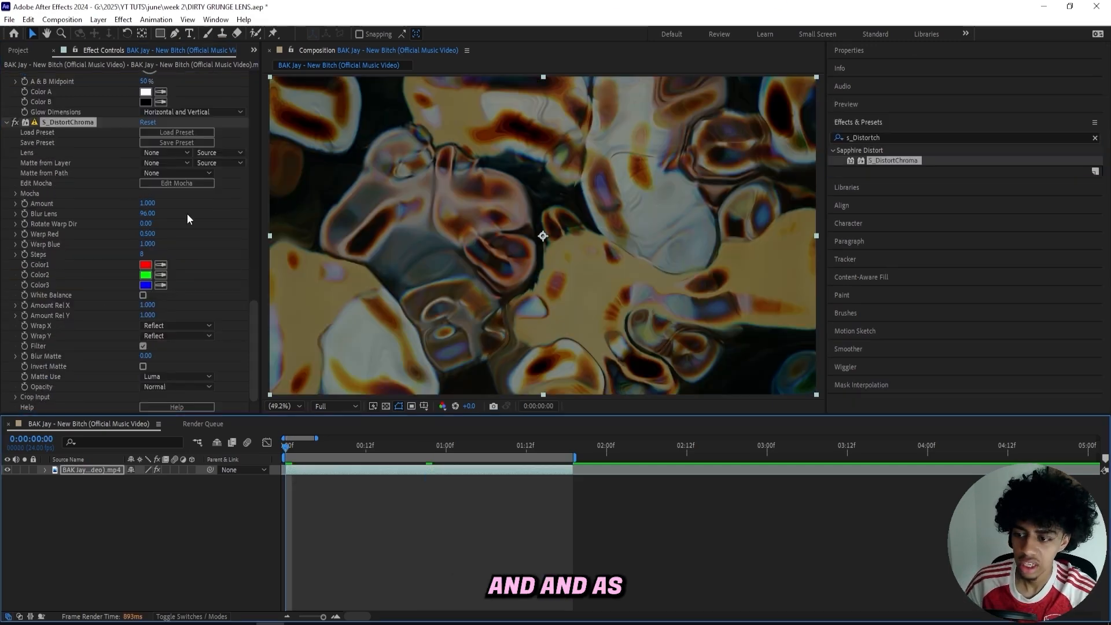
click(148, 203)
text(0)
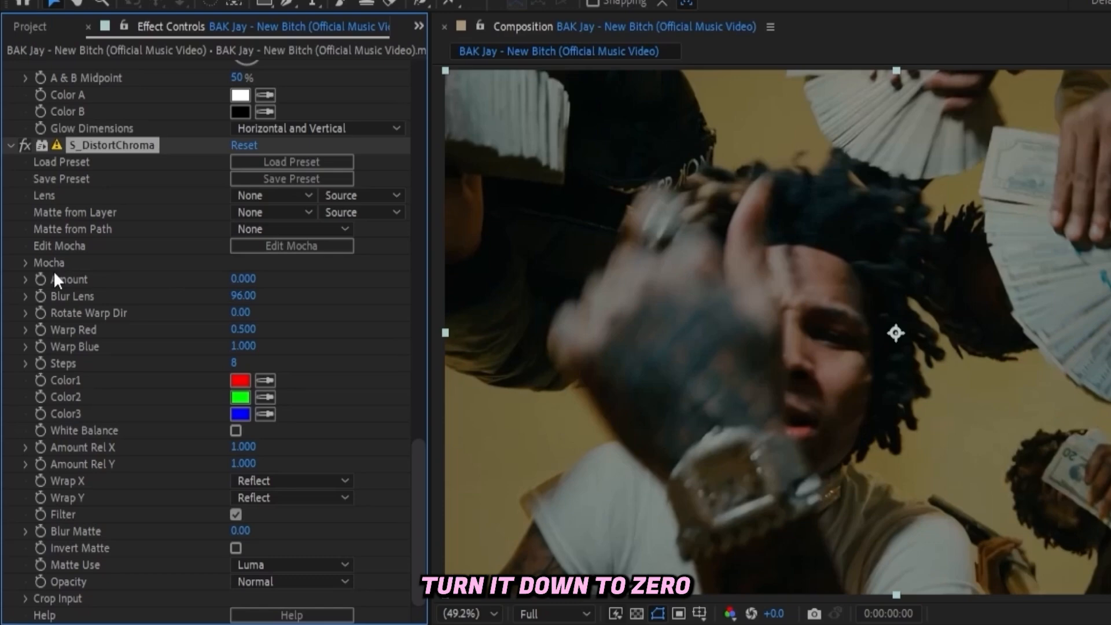
click(40, 280)
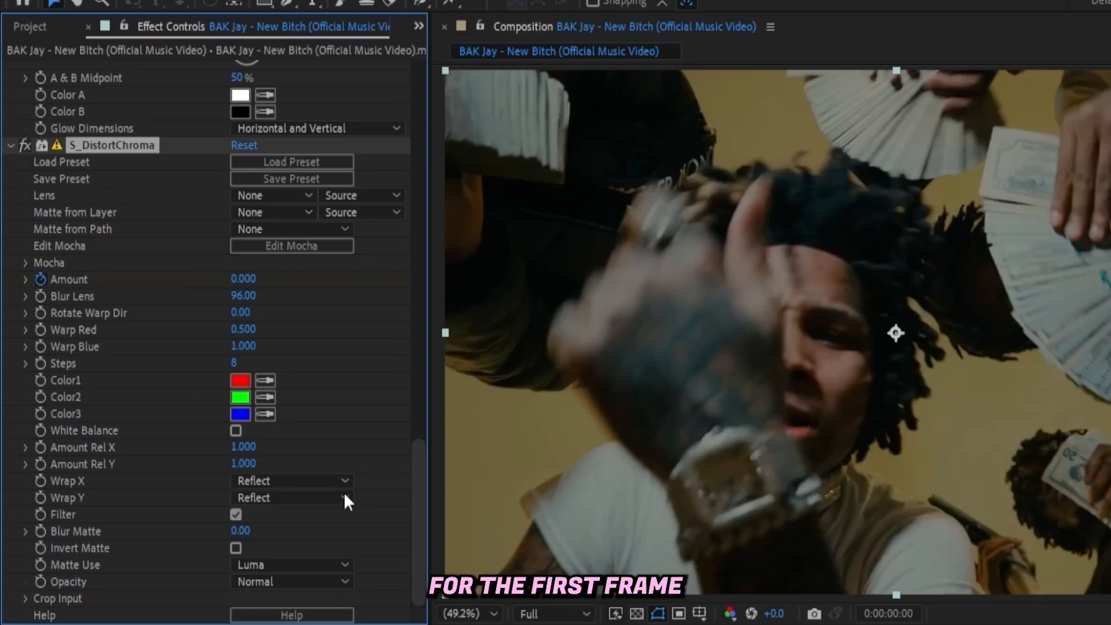
drag(637, 624, 695, 624)
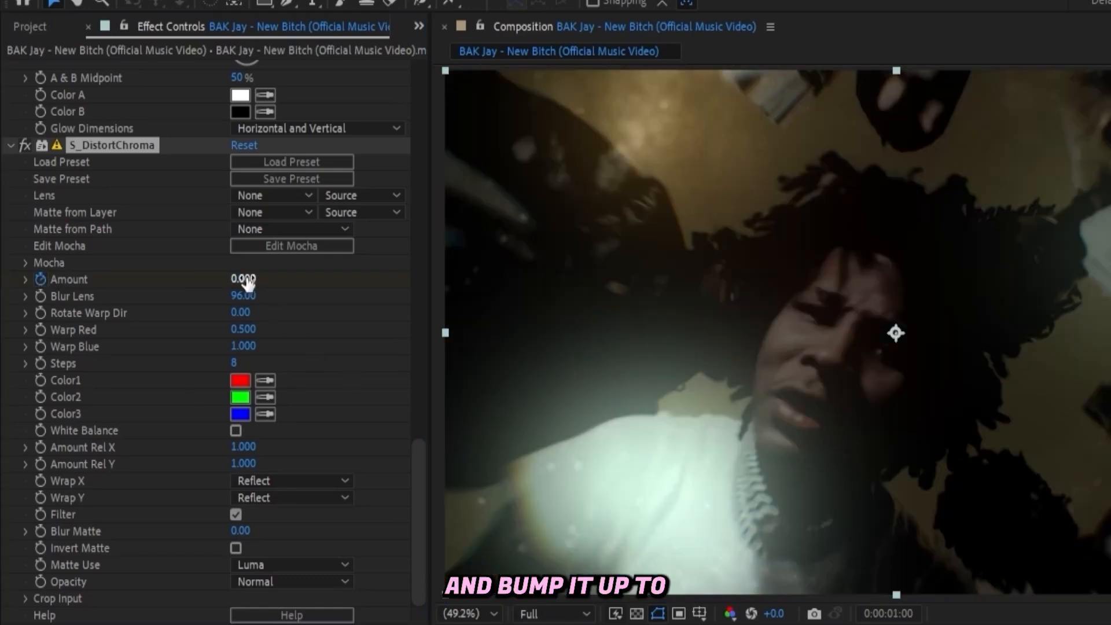
drag(250, 278, 278, 279)
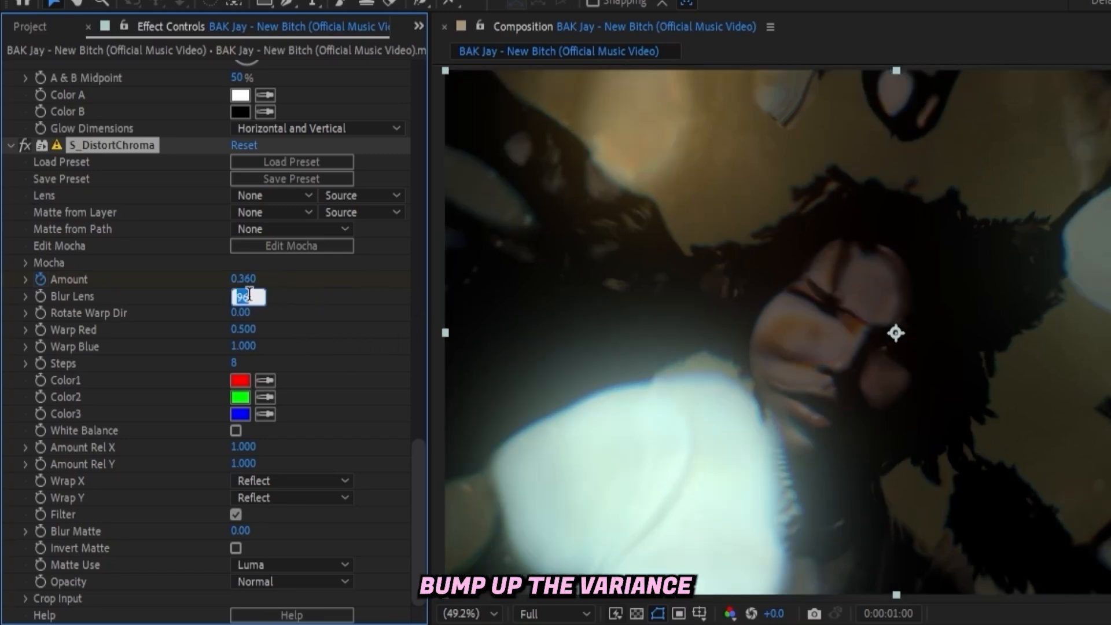
Set the S_DistortChroma Blur Lens to 670.
text(00)
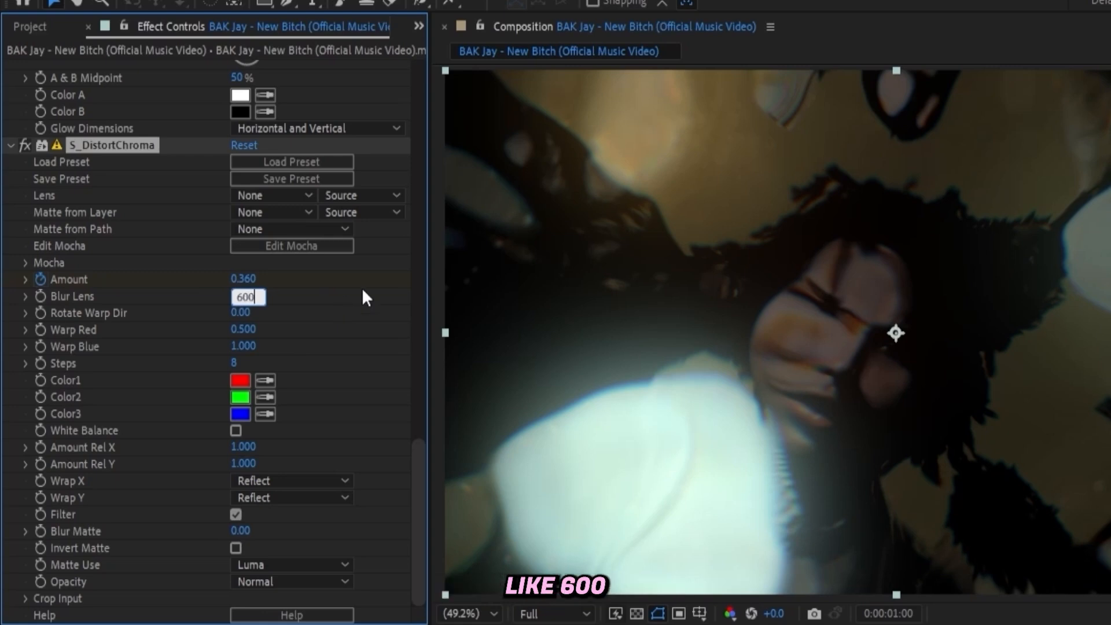
click(262, 296)
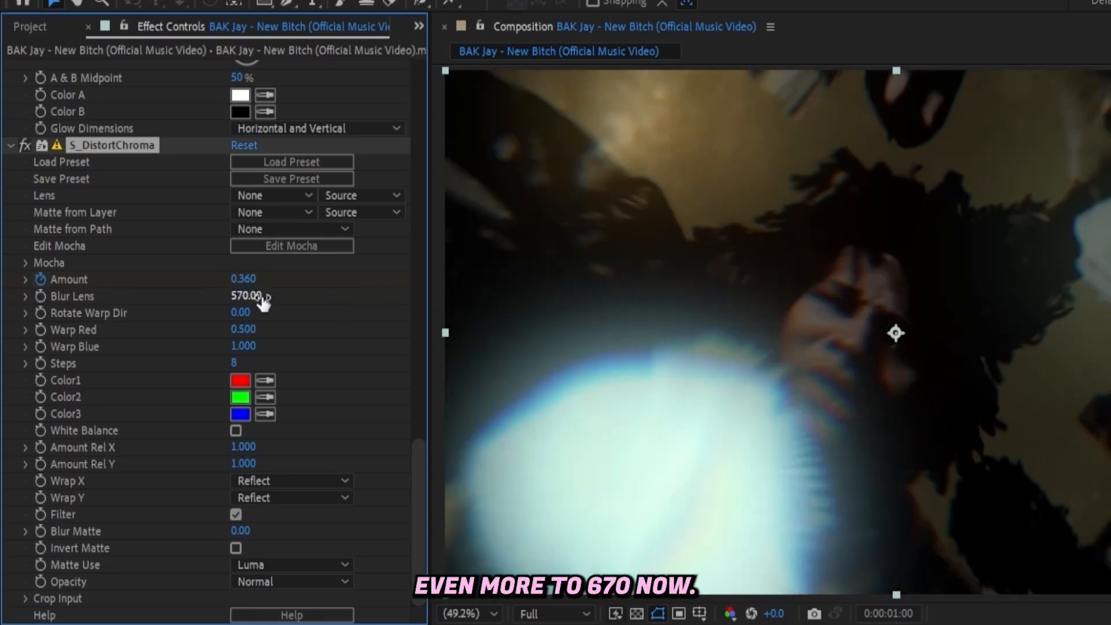
click(245, 294)
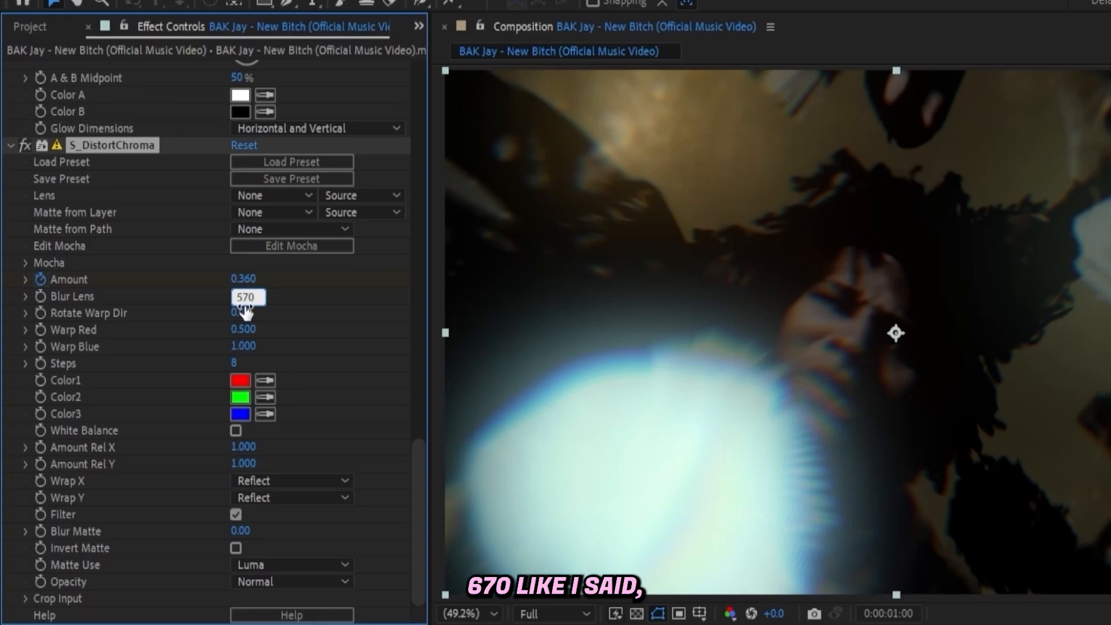
text(670)
key(Return)
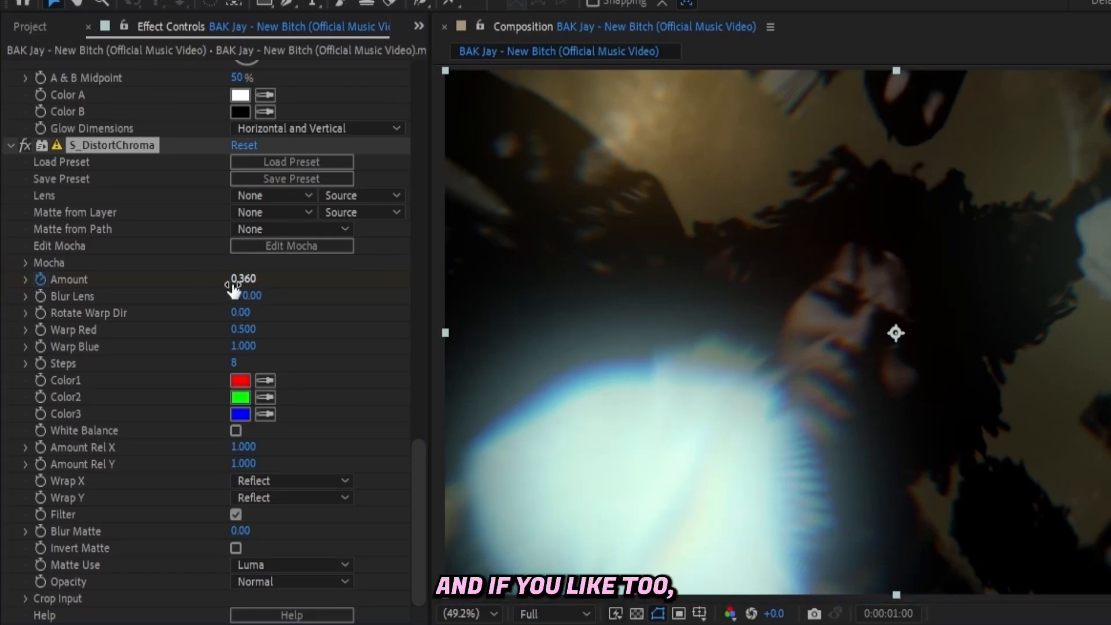
Lower the S_DistortChroma Amount at 1 second, trying 0.2 and settling on 0.25.
click(235, 281)
text(2)
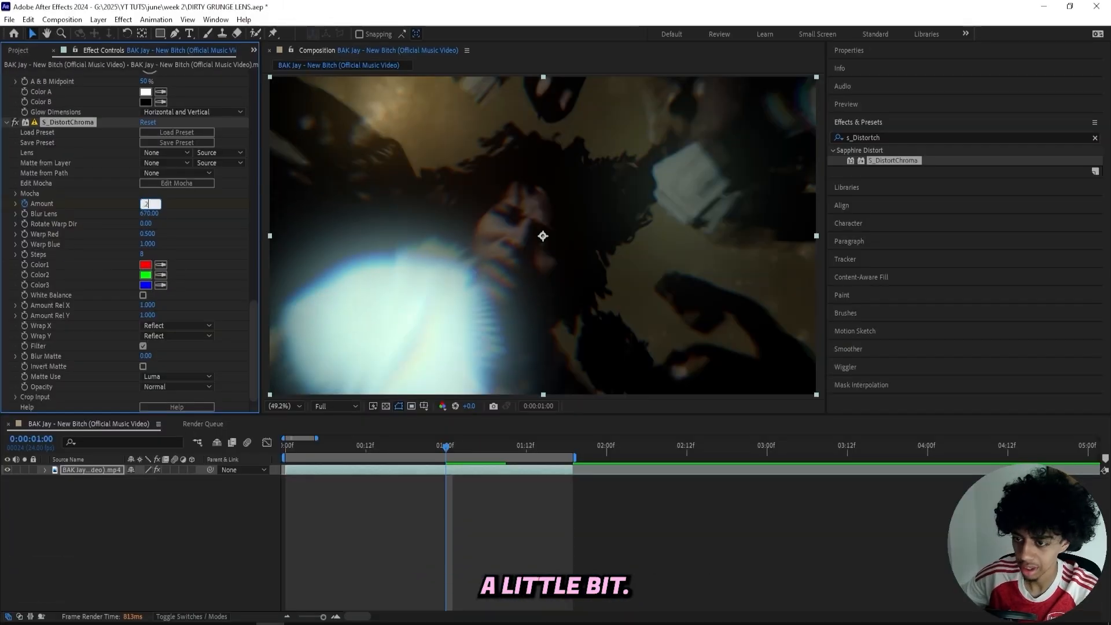
key(Return)
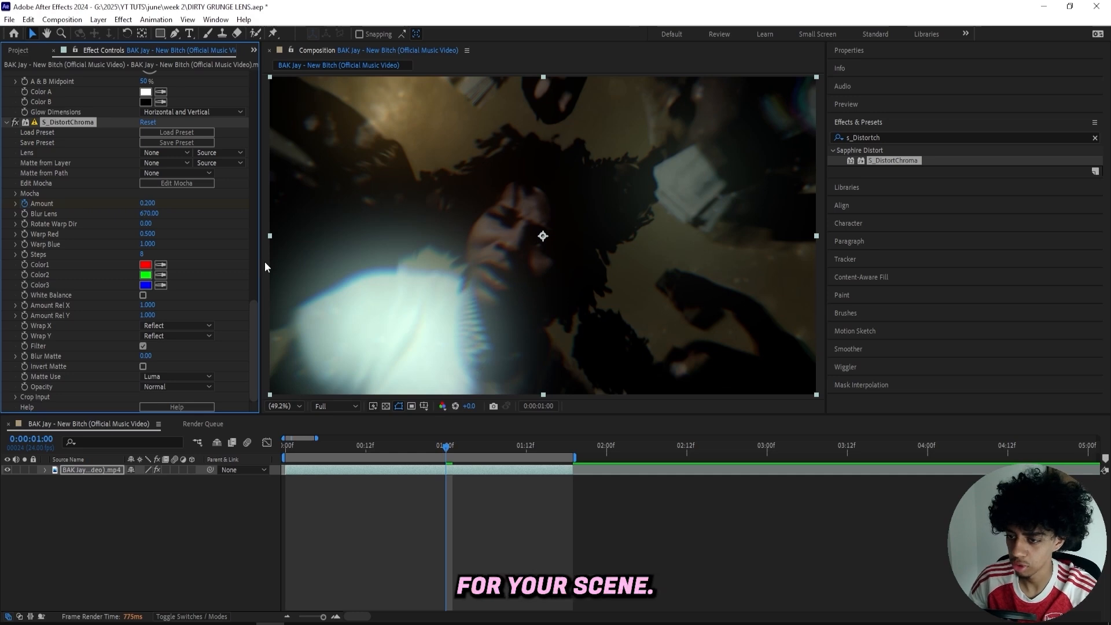
click(147, 203)
text(0.25)
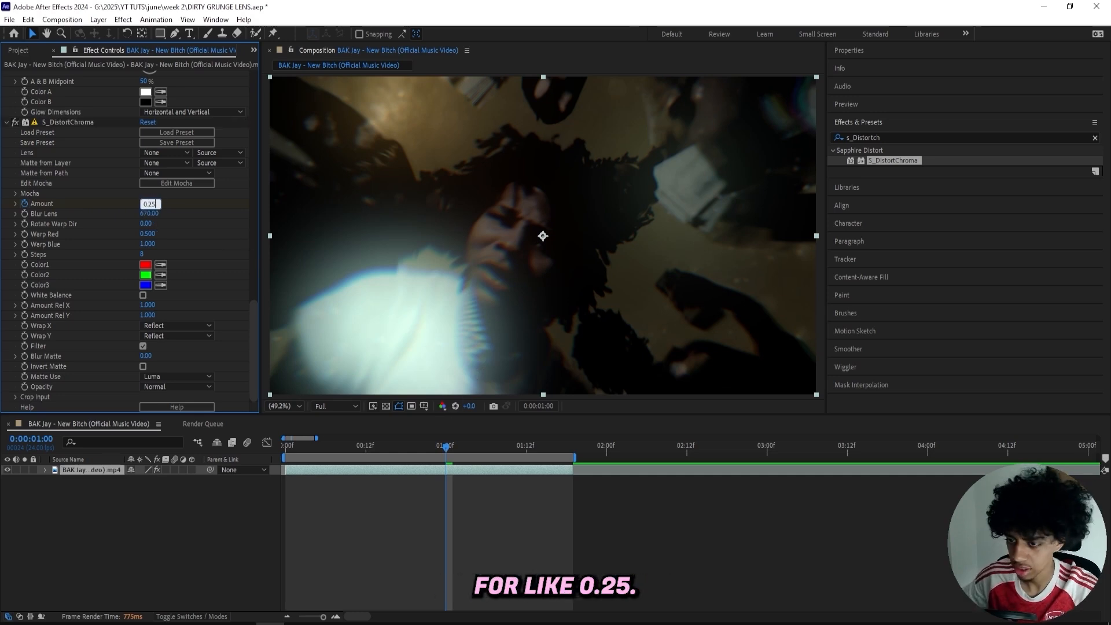
key(Return)
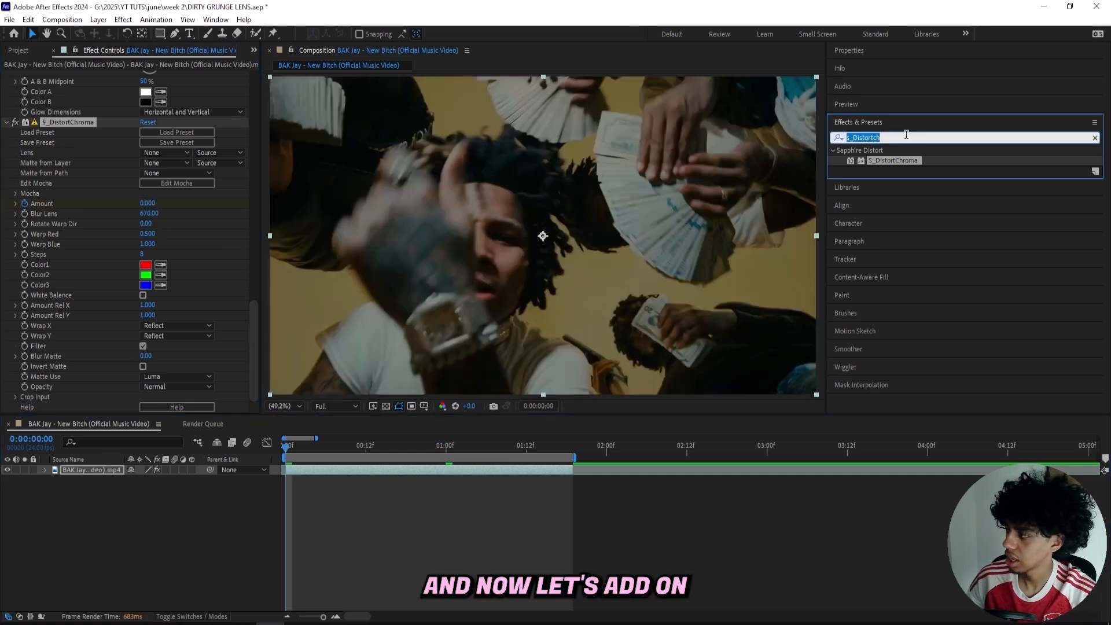
Search the effects for Add Grain and apply it to the clip.
click(907, 134)
text(ad)
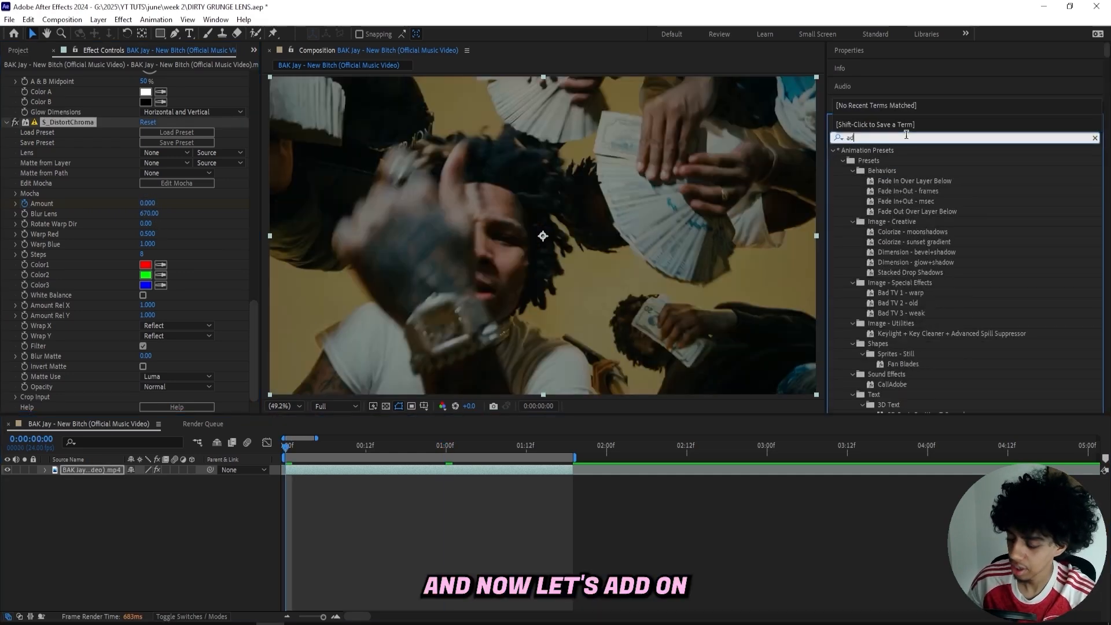
text(d grain)
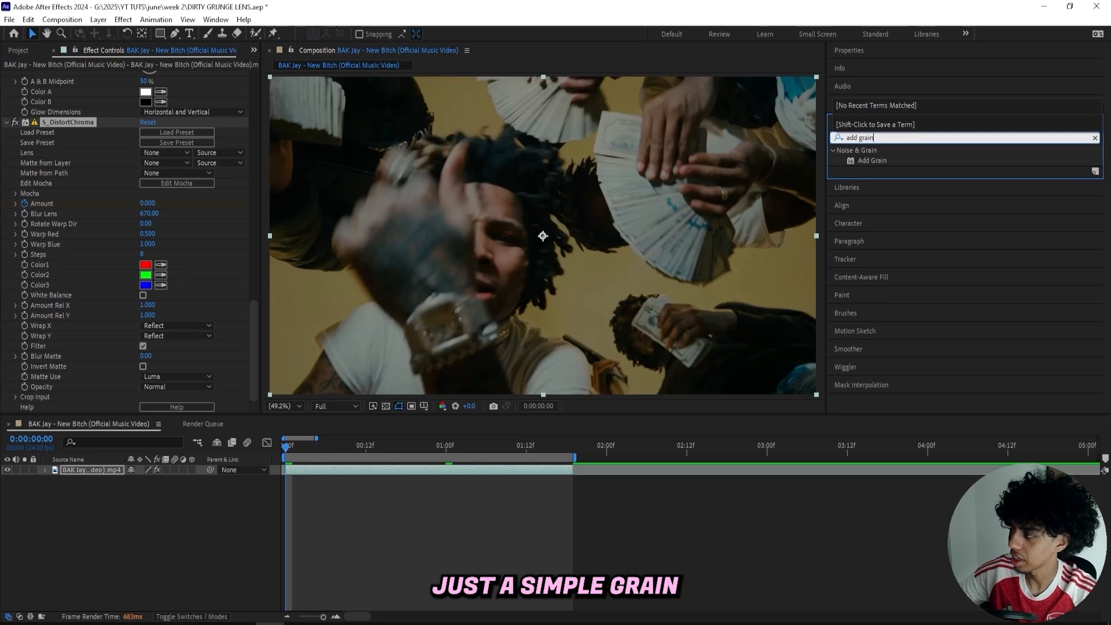
key(Return)
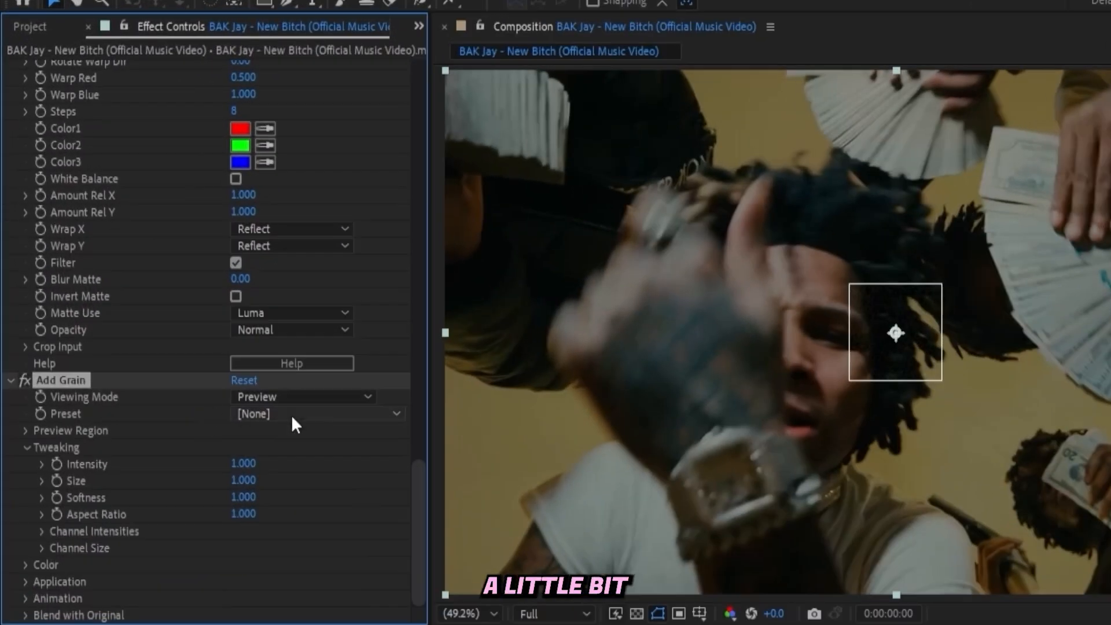
Switch the Add Grain viewing mode to Final Output and keyframe an Intensity of 0 at the first frame.
click(293, 398)
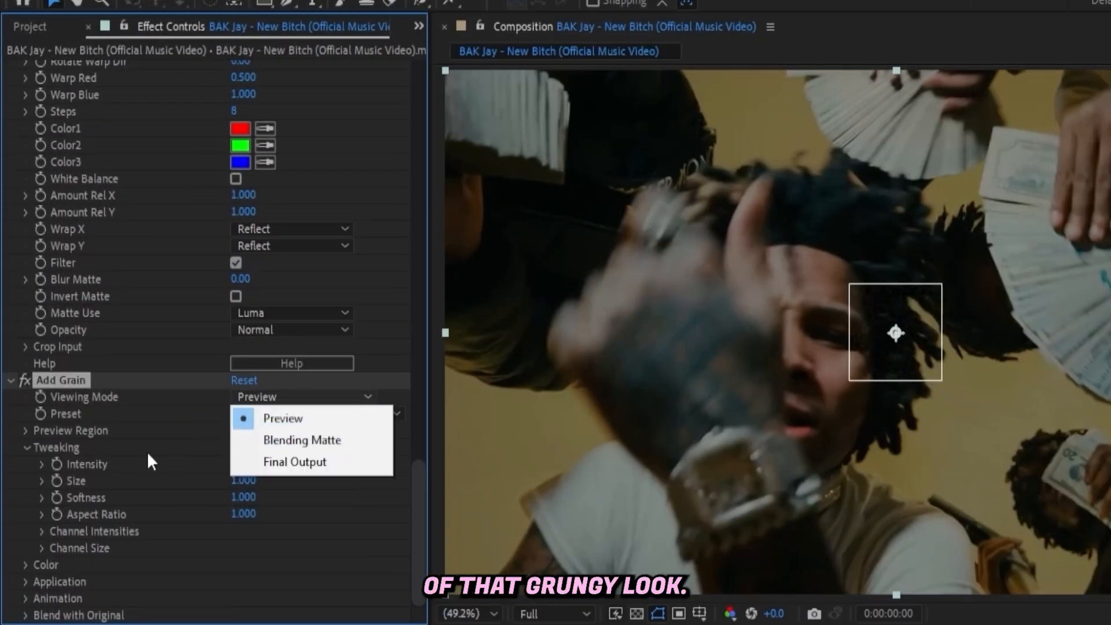
click(270, 463)
drag(241, 463, 64, 463)
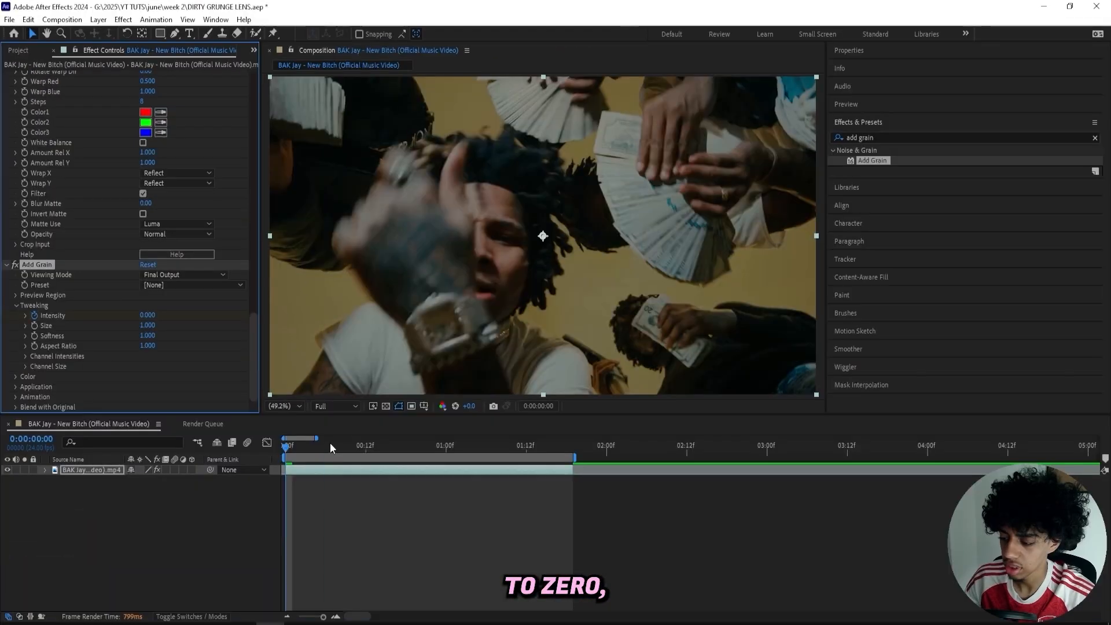
Raise the Add Grain Intensity at 1 second, trying 1.8 and settling on 1.4.
click(443, 446)
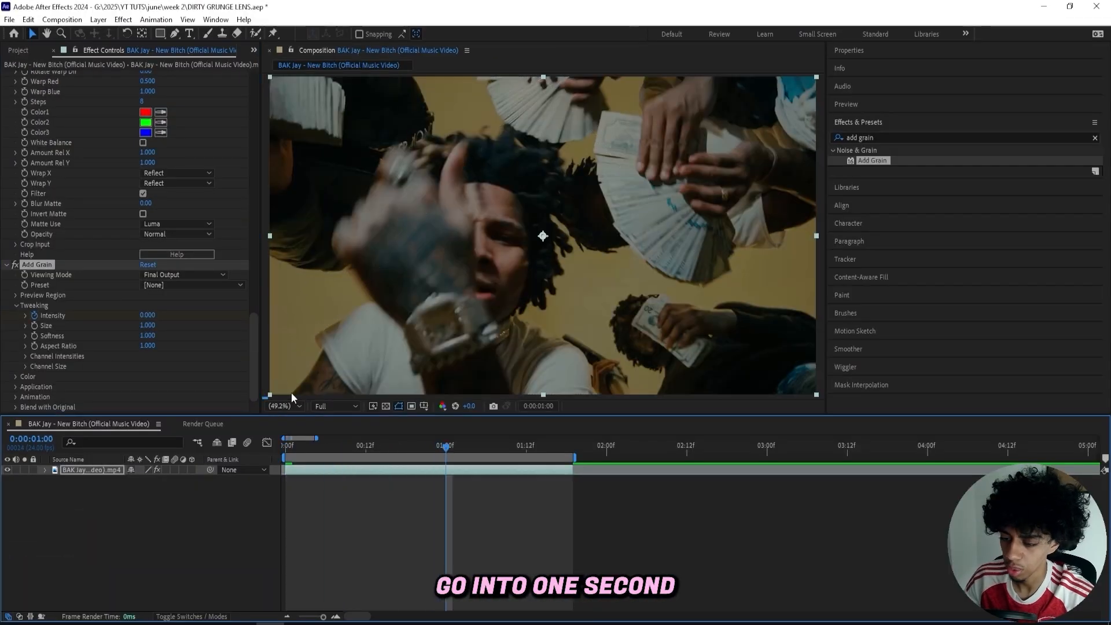
click(148, 315)
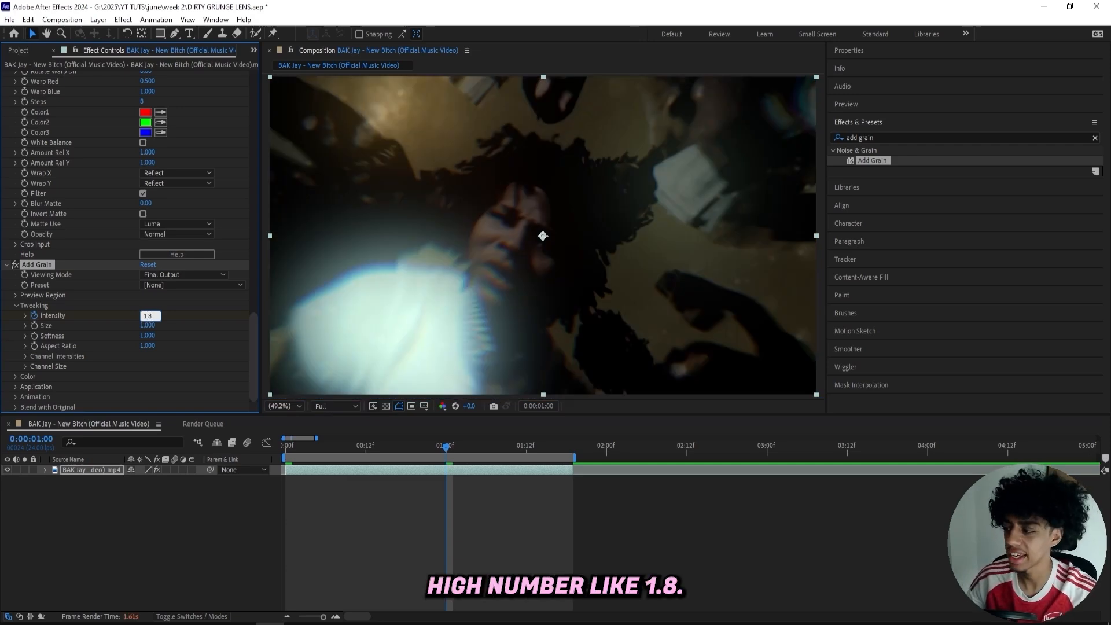
key(Return)
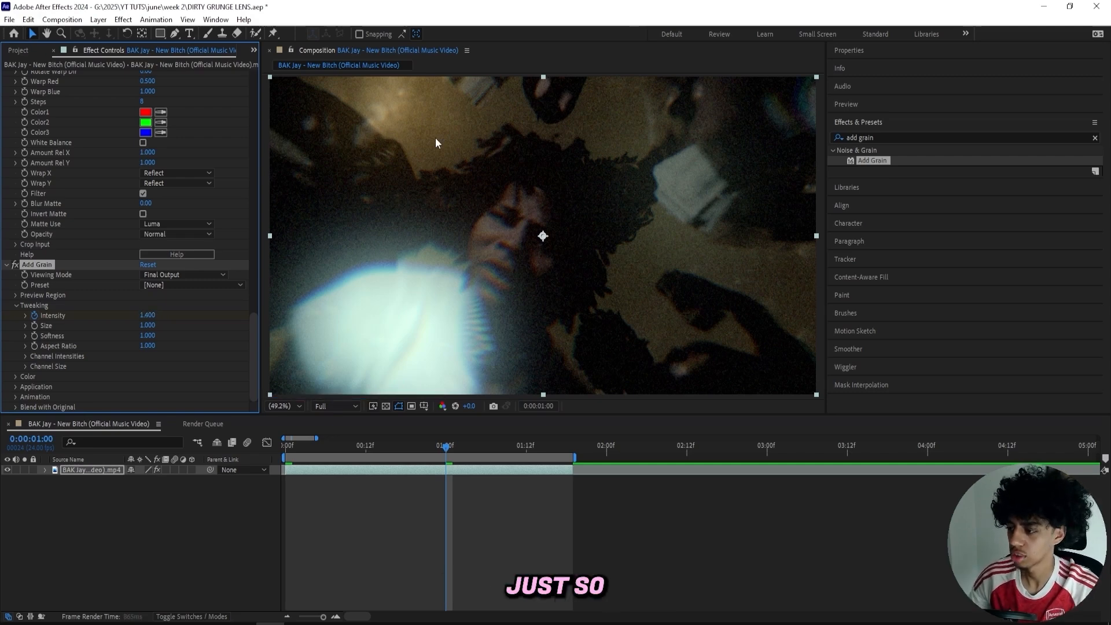
Return to the first frame, search for chromatic aberration and apply another uni.Chromatic Aberration to the clip.
drag(454, 453, 298, 451)
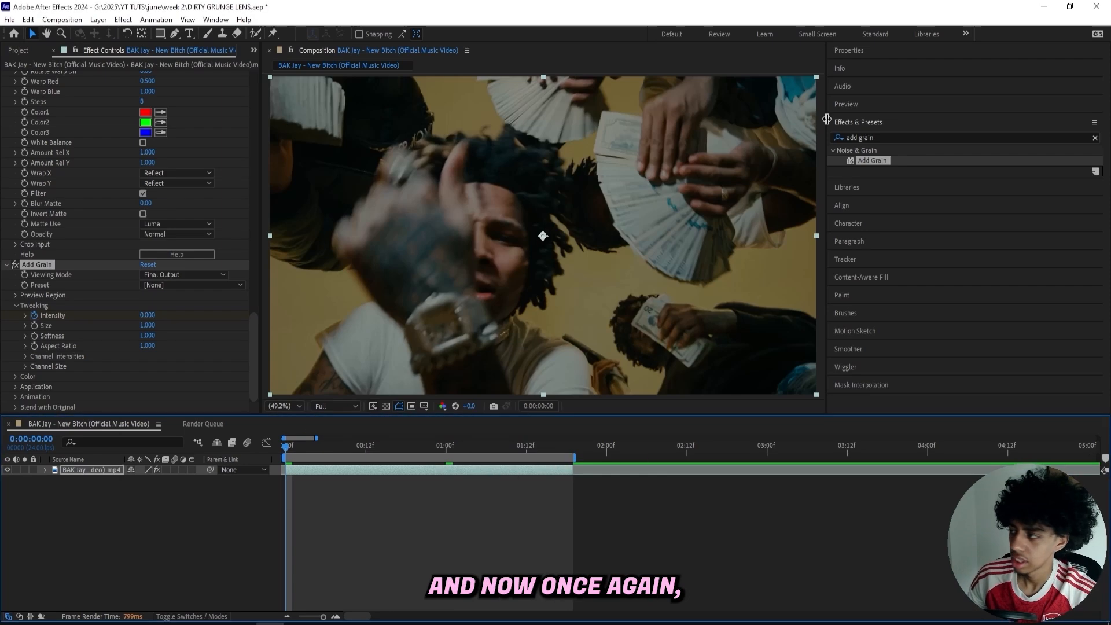
click(890, 136)
click(870, 138)
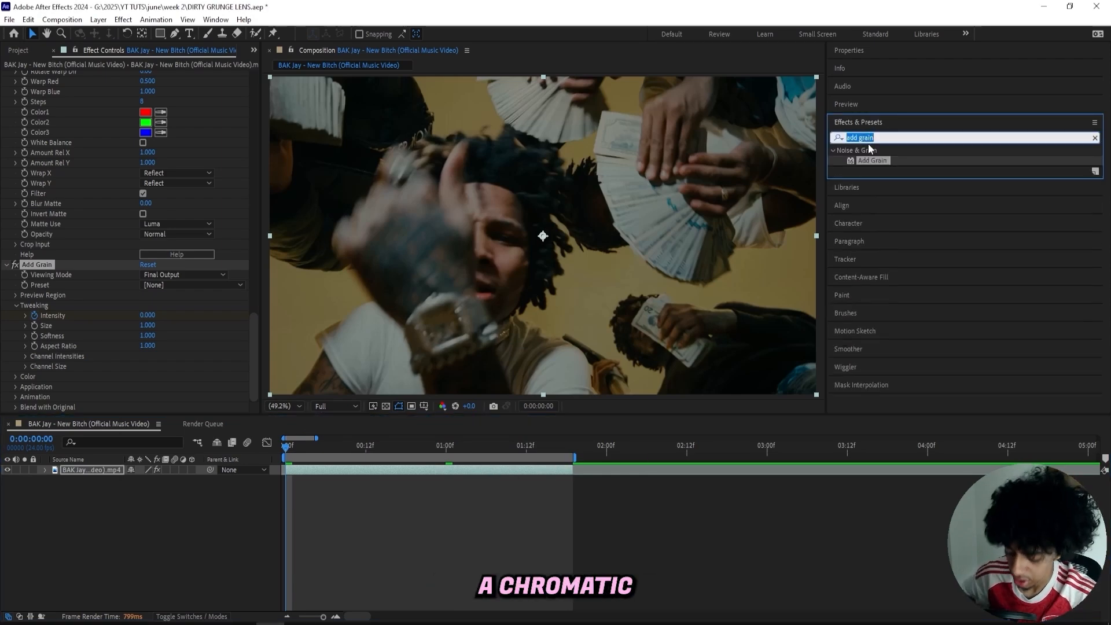
text(chro)
click(860, 105)
drag(894, 201, 370, 472)
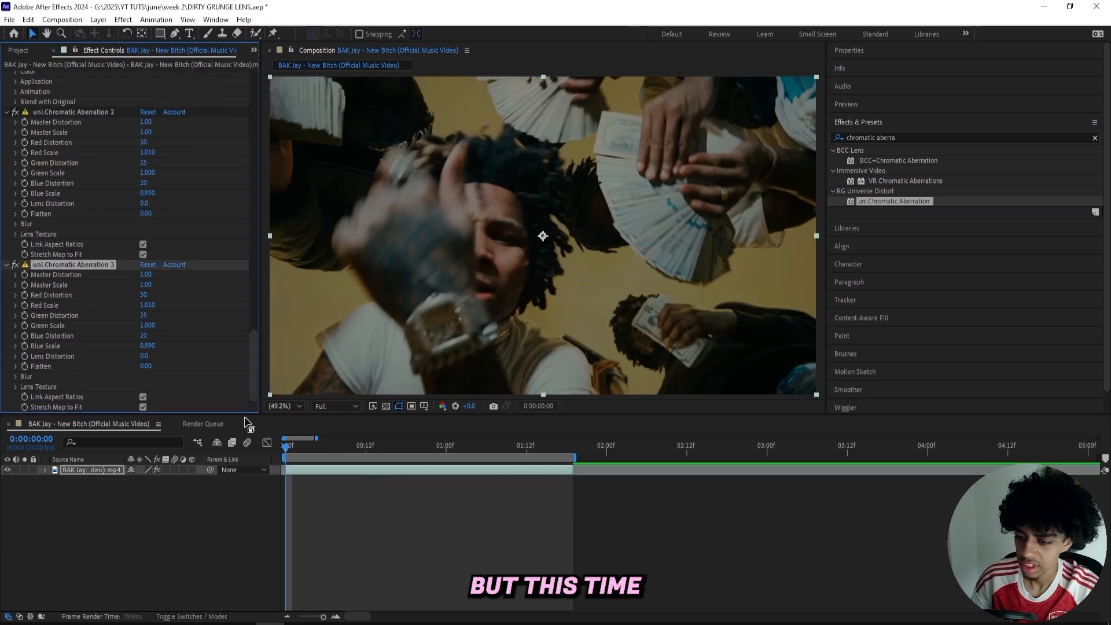
Set the Master Distortion, Edge Blur and Radial Blur of uni.Chromatic Aberration 2 to 0.
scroll(119, 236, up, 5)
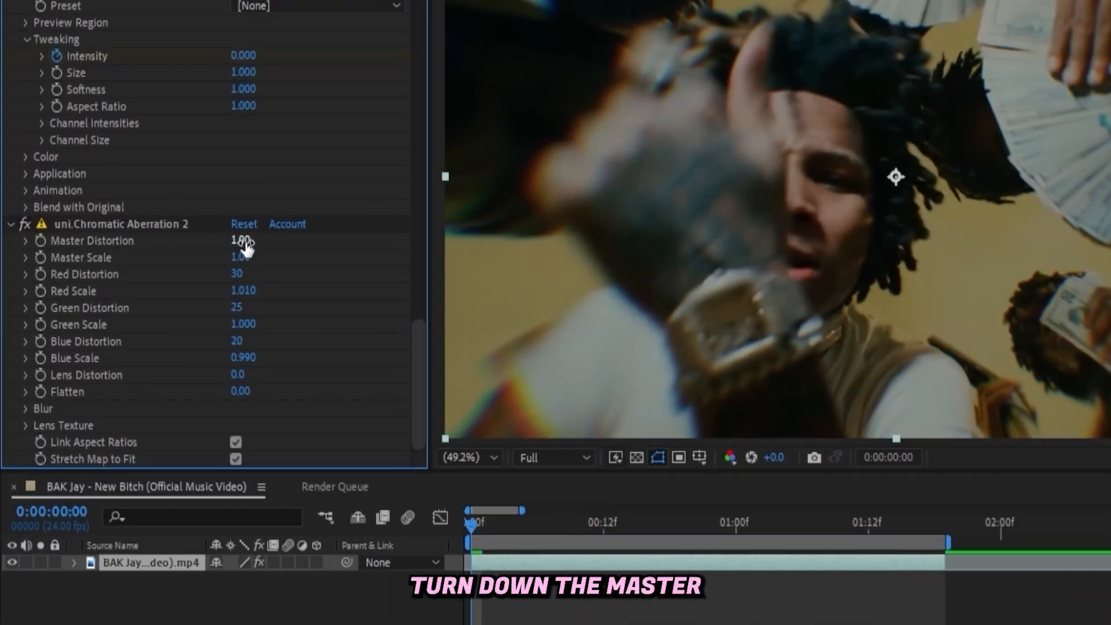
drag(147, 276, 3, 287)
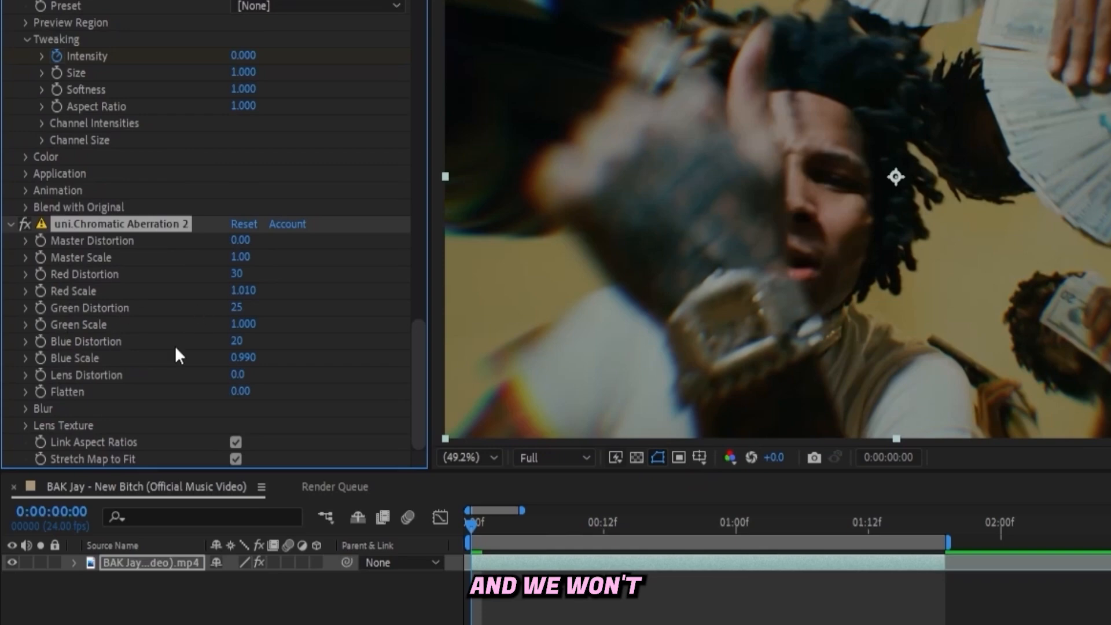
click(26, 409)
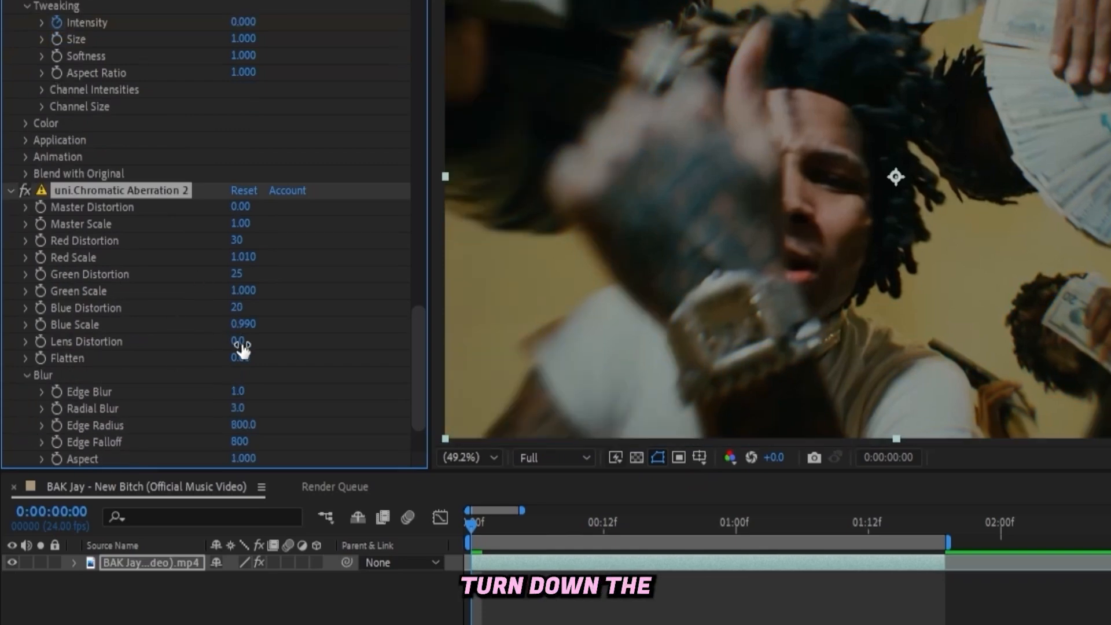
click(239, 392)
text(0)
key(Return)
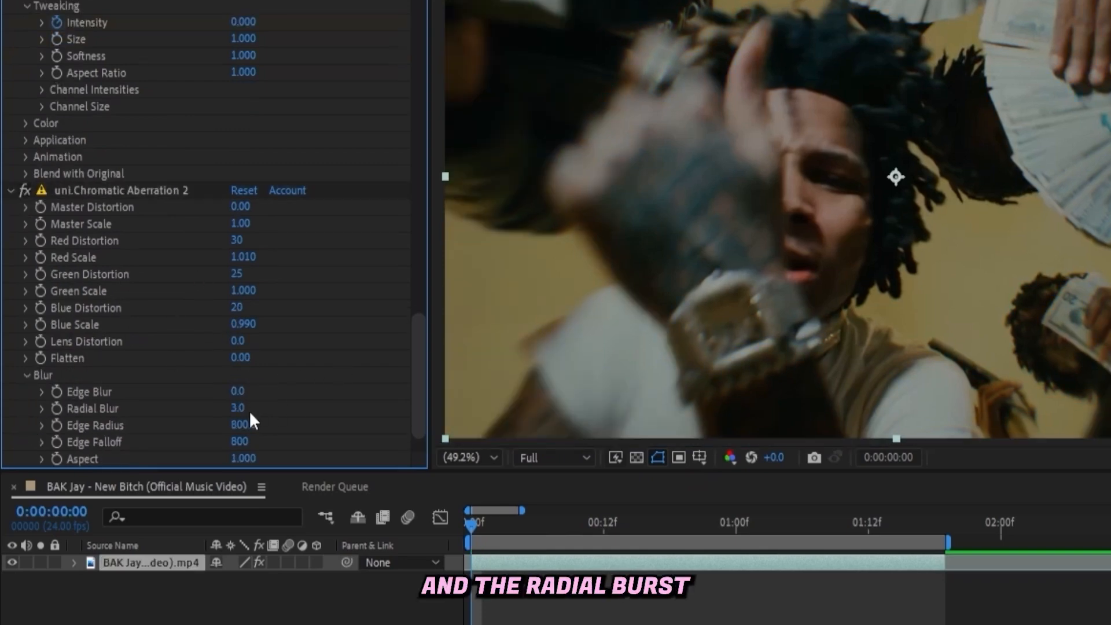
click(238, 409)
text(0)
key(Return)
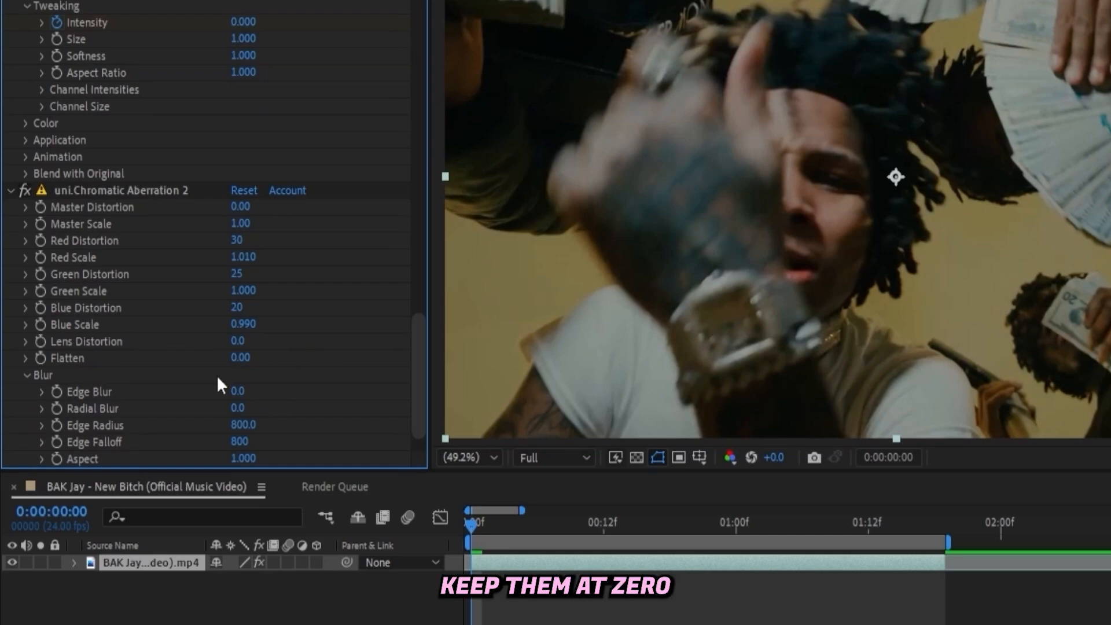
click(27, 376)
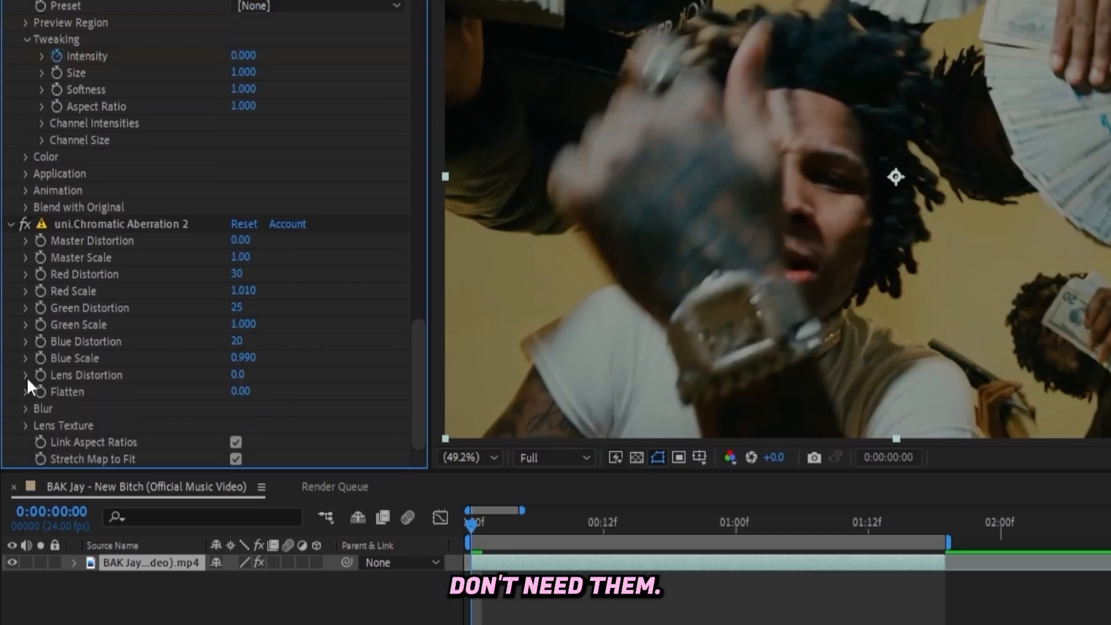
Choose Dirt as the Lens Texture of uni.Chromatic Aberration 2.
click(26, 425)
click(261, 327)
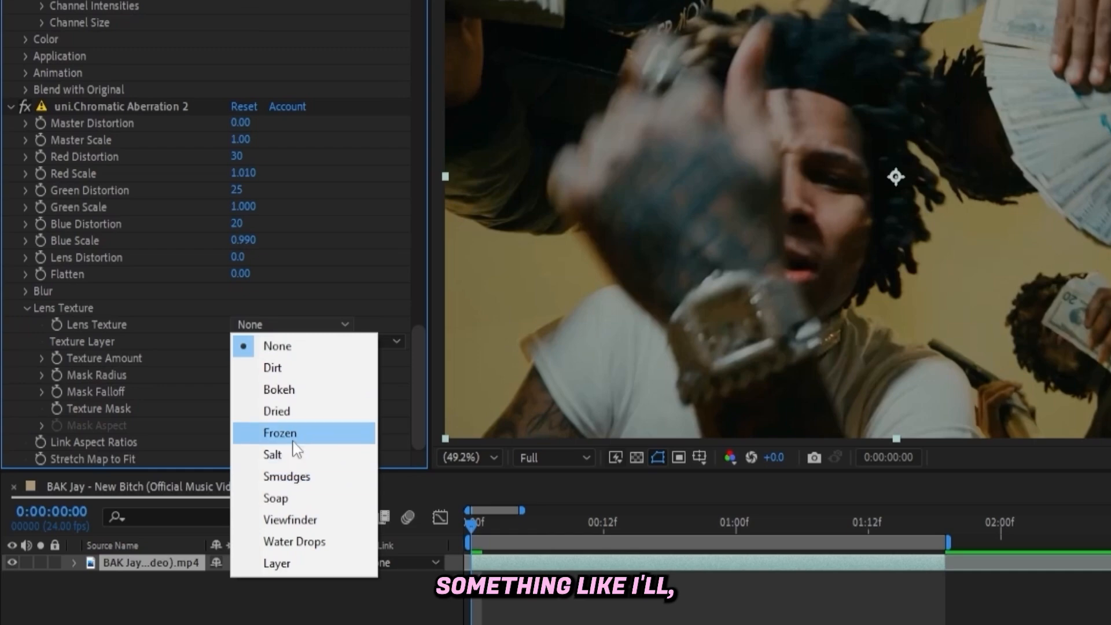
click(277, 411)
click(289, 325)
click(273, 367)
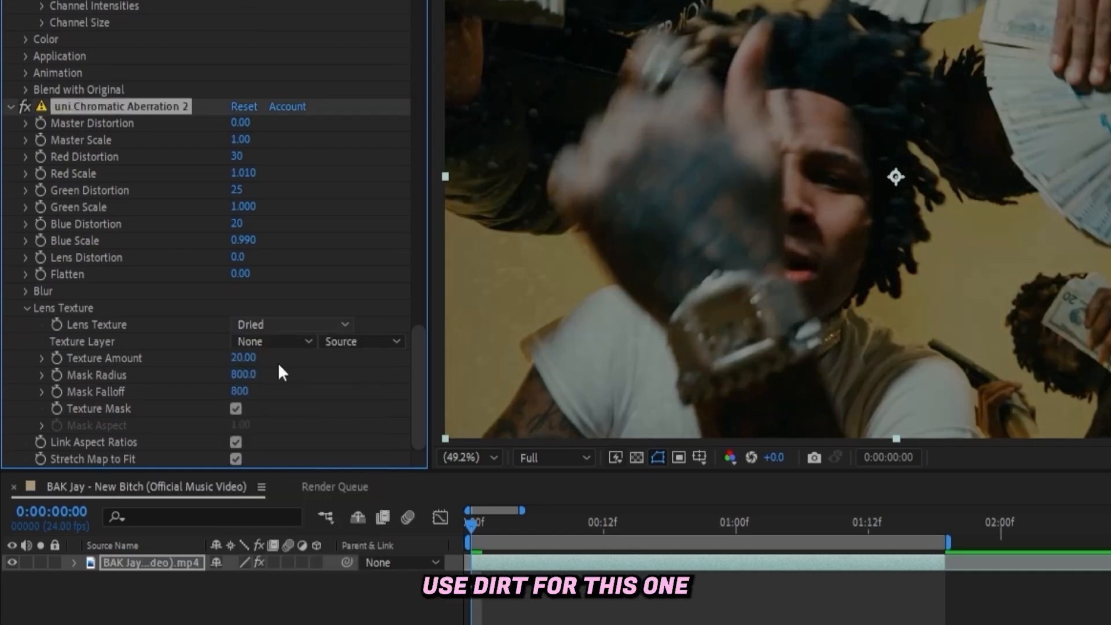
Keyframe the Dirt Texture Amount of uni.Chromatic Aberration 2 at 20 on the first frame and 28 at 1 second.
drag(243, 358, 303, 344)
click(243, 358)
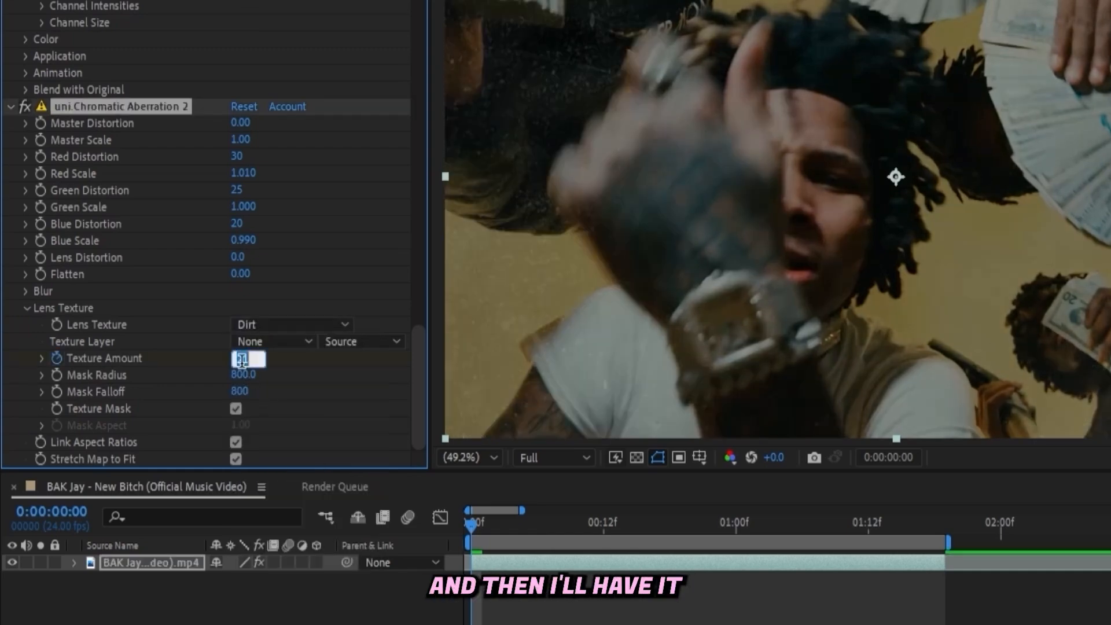
text(20)
key(Return)
drag(473, 527, 487, 534)
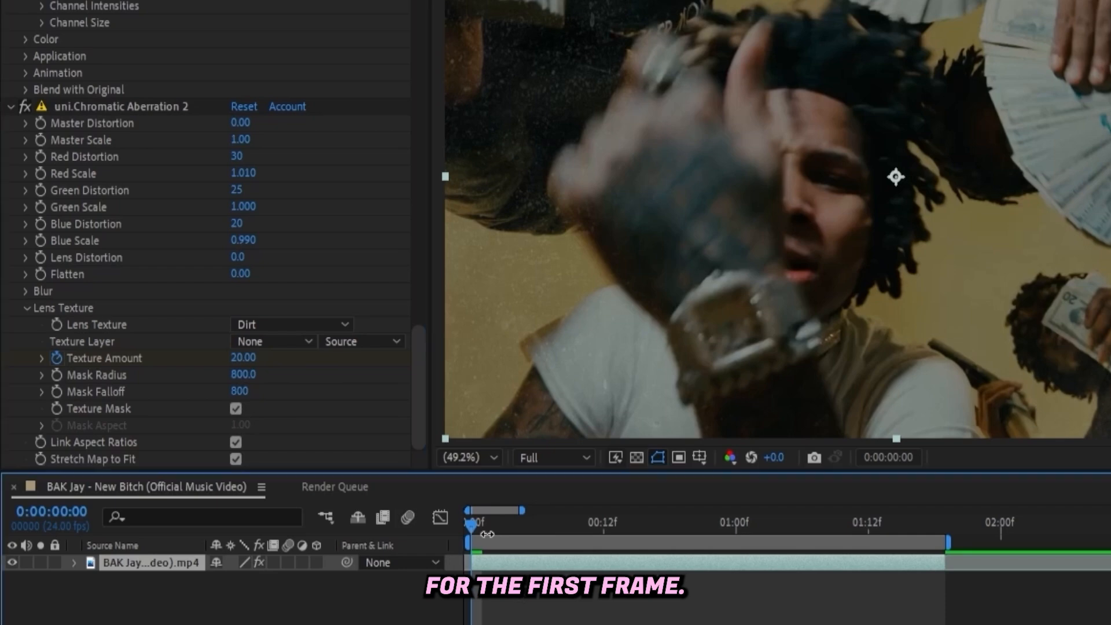
click(734, 533)
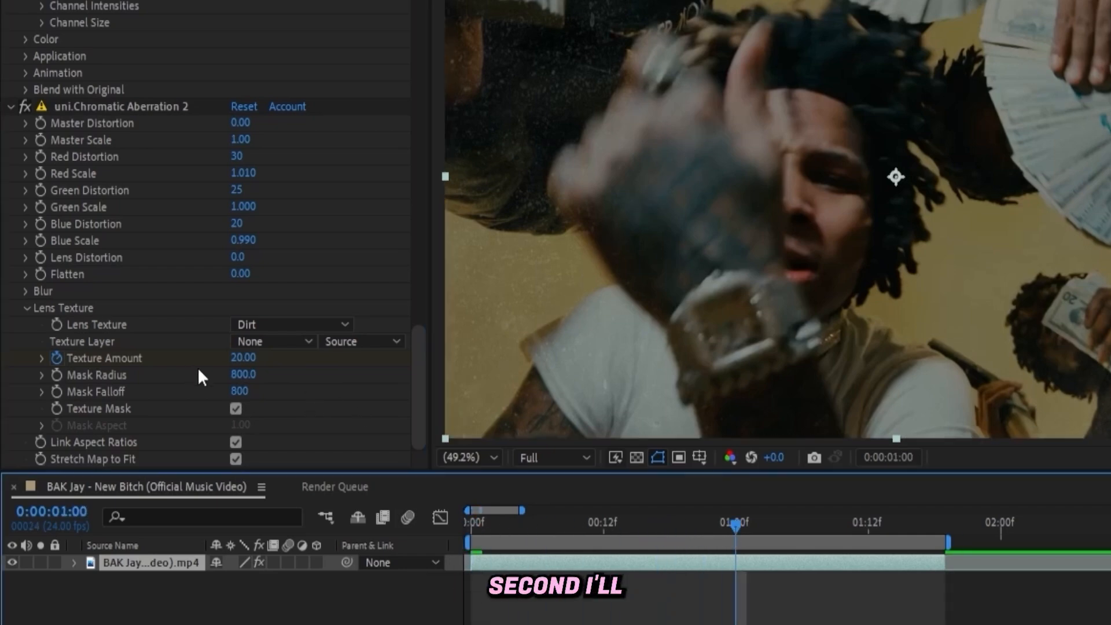
drag(239, 359, 210, 358)
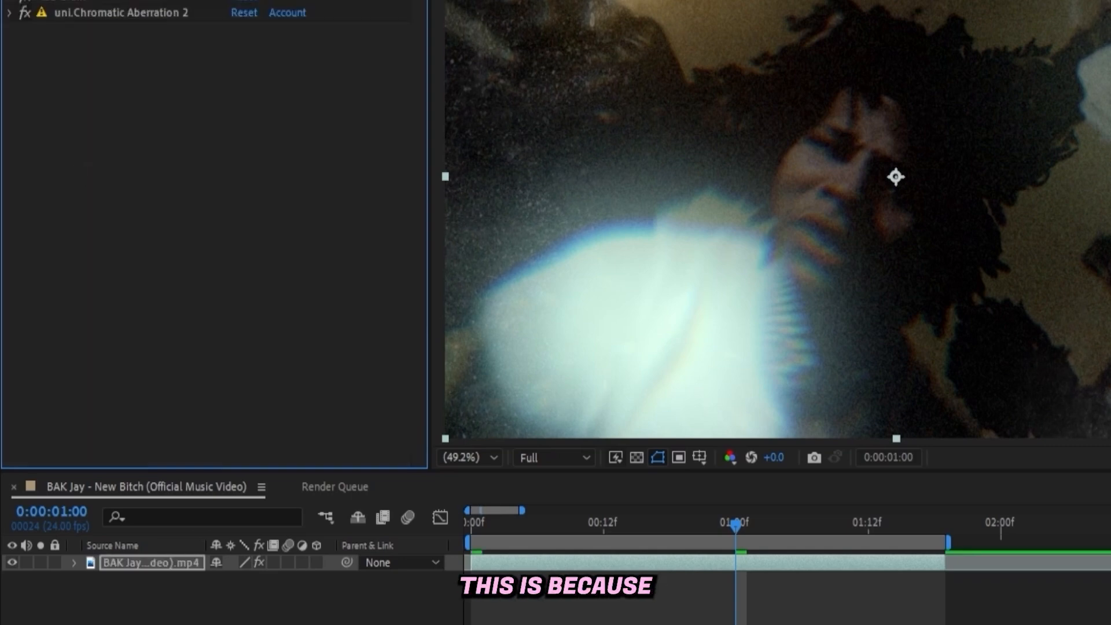
Review the clip's effect stack, from the first uni.Chromatic Aberration through S_Hotspots, S_Flicker, Glow and S_DistortChroma to the settings of uni.Chromatic Aberration 2.
click(7, 75)
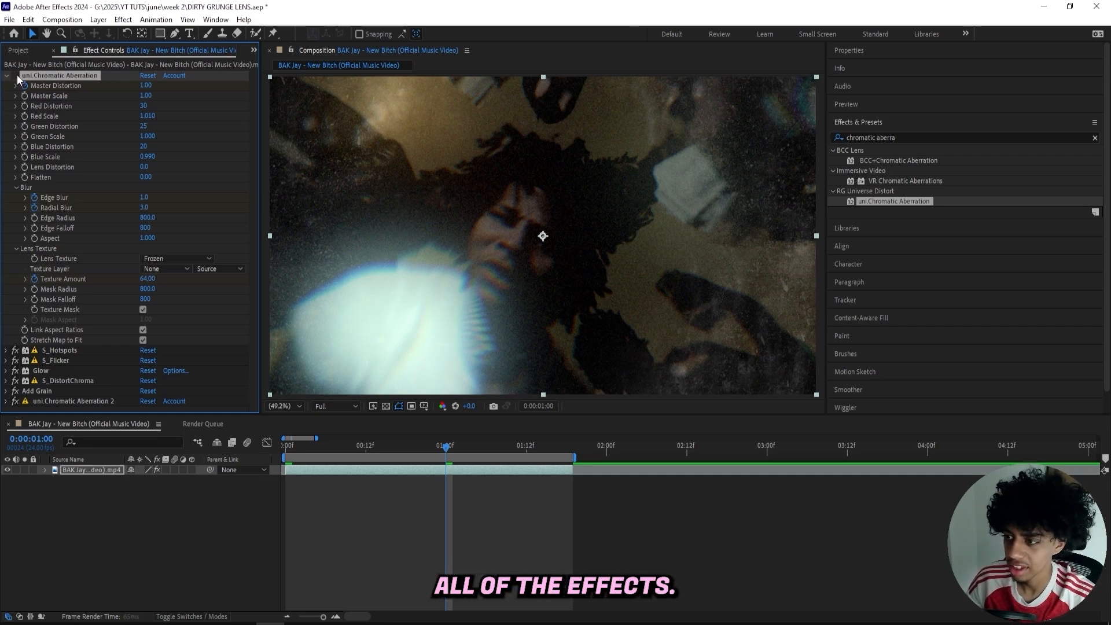
click(6, 76)
click(38, 86)
click(60, 95)
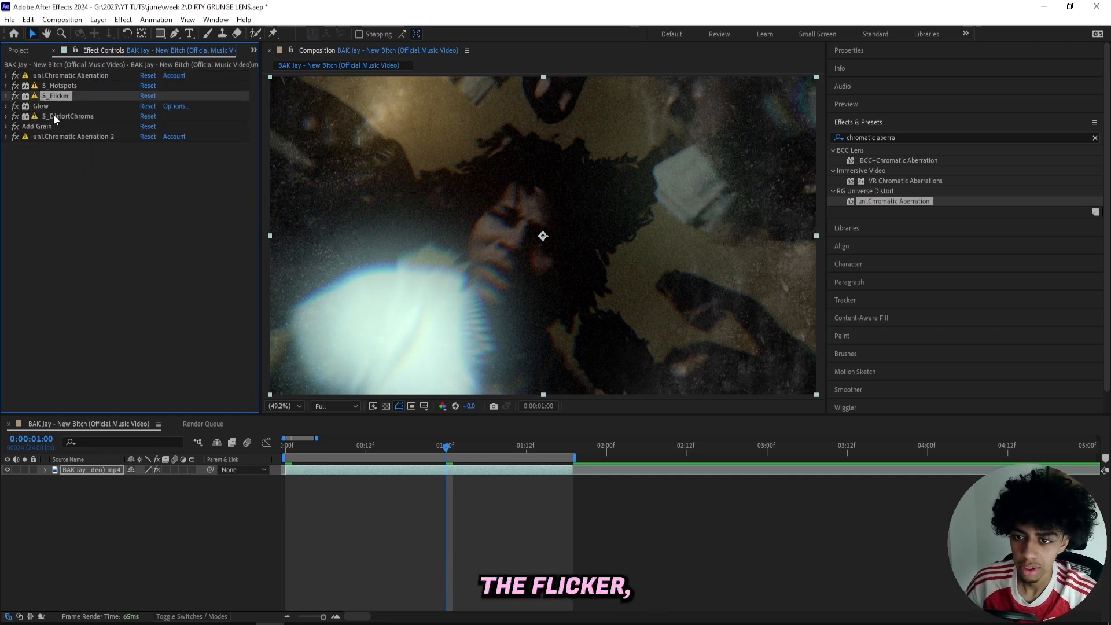
click(53, 115)
click(55, 106)
click(58, 117)
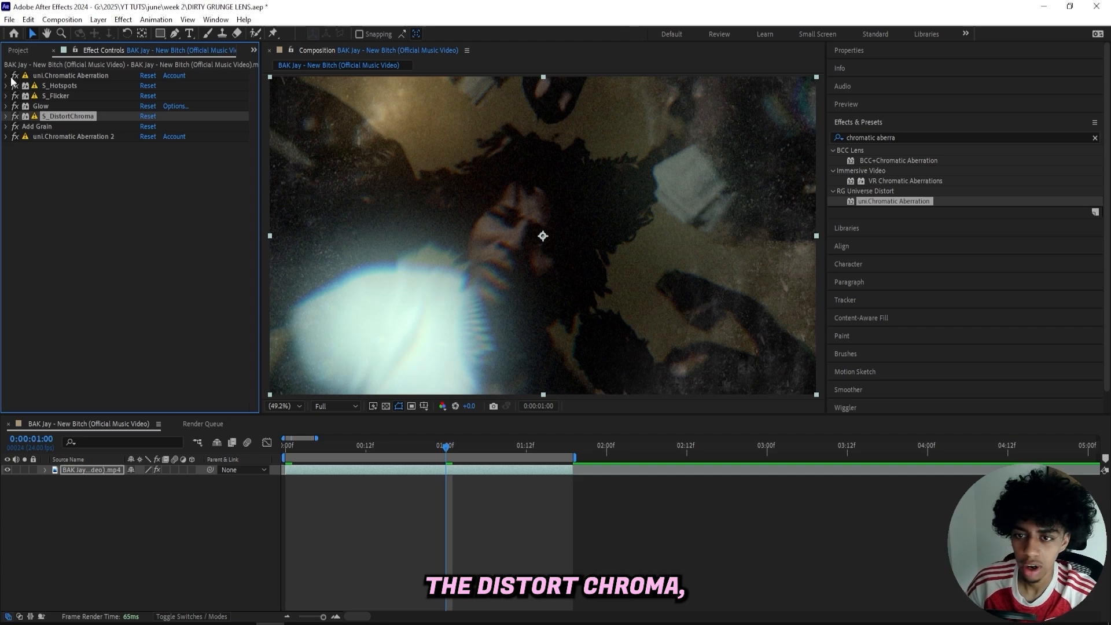
click(7, 76)
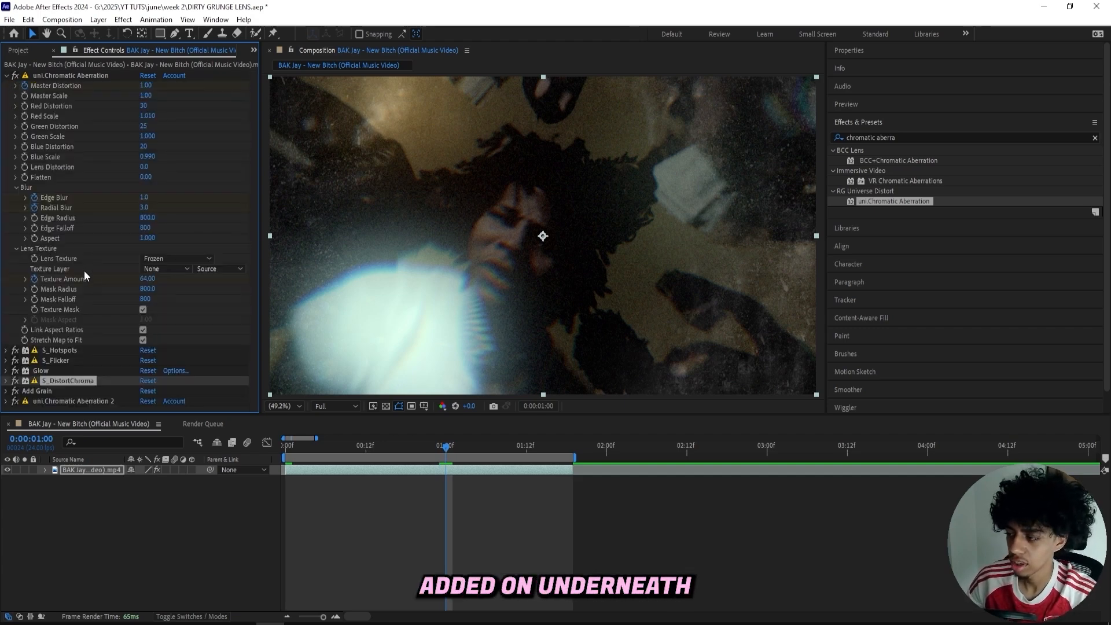
click(6, 76)
click(52, 136)
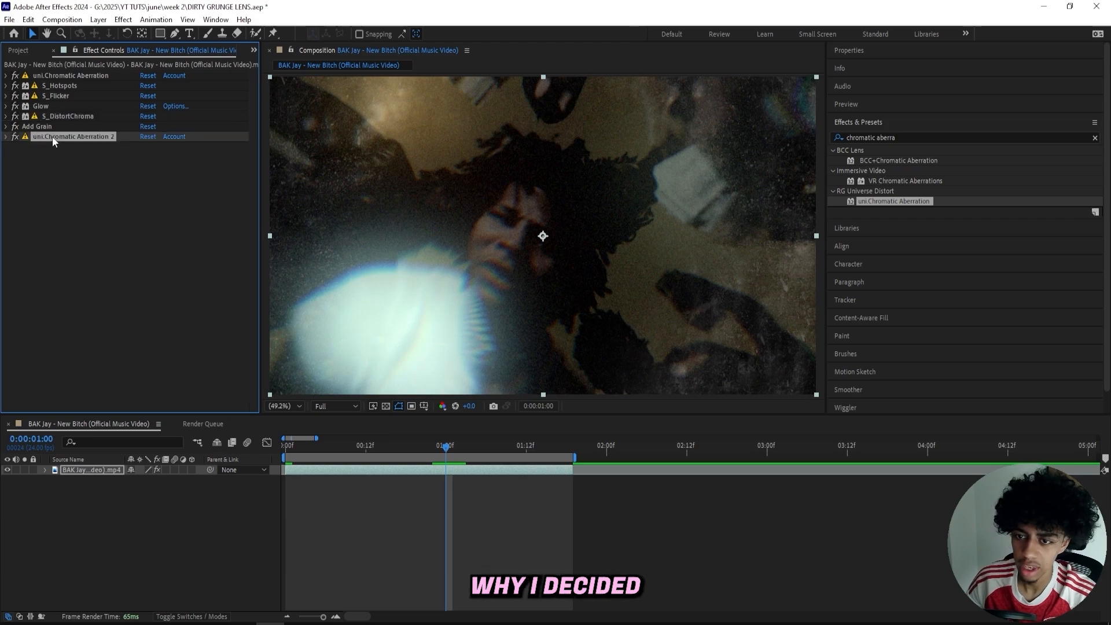
click(6, 136)
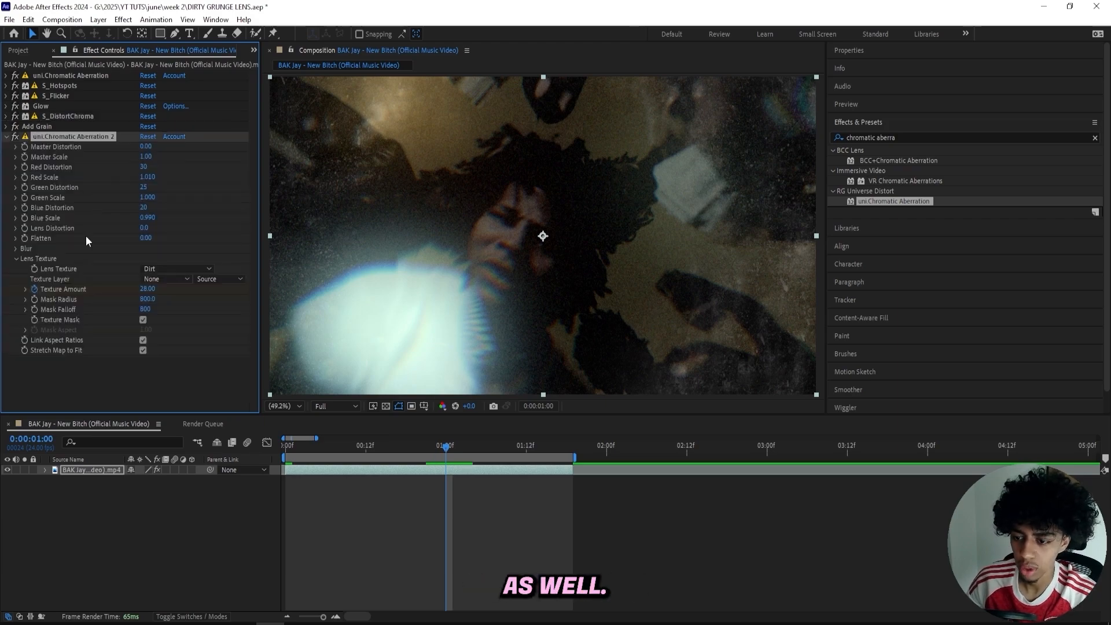
Return to the first frame and play back the clip to check the flicker and dirt texture.
drag(293, 447, 272, 440)
key(space)
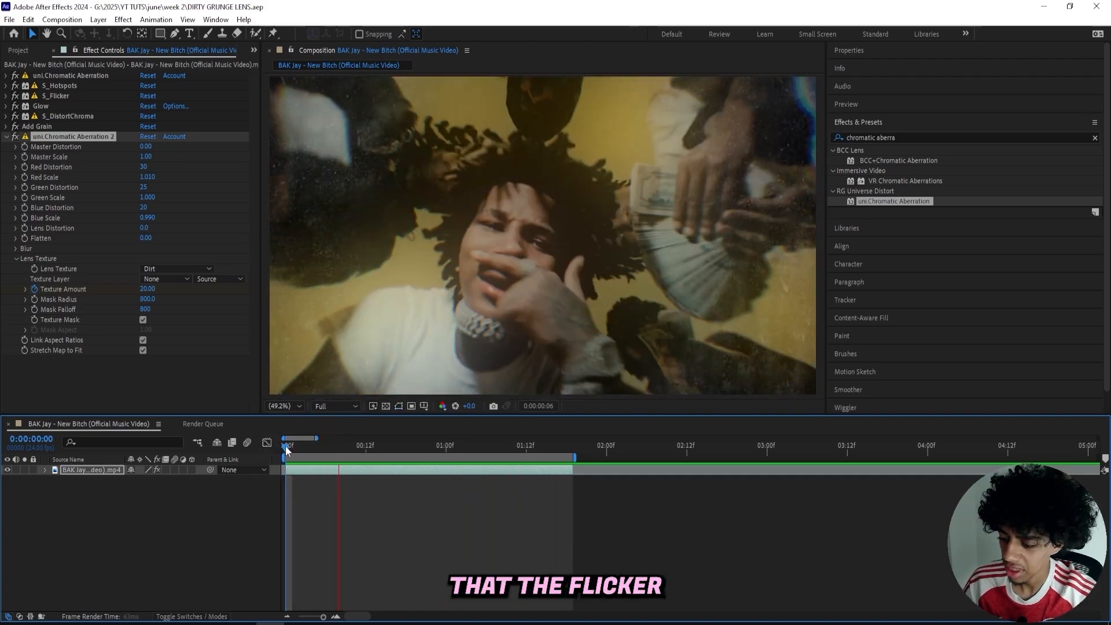
mouse_move(286, 446)
mouse_down()
mouse_move(451, 448)
mouse_move(391, 456)
mouse_move(422, 457)
mouse_move(553, 450)
mouse_move(302, 441)
mouse_up()
key(space)
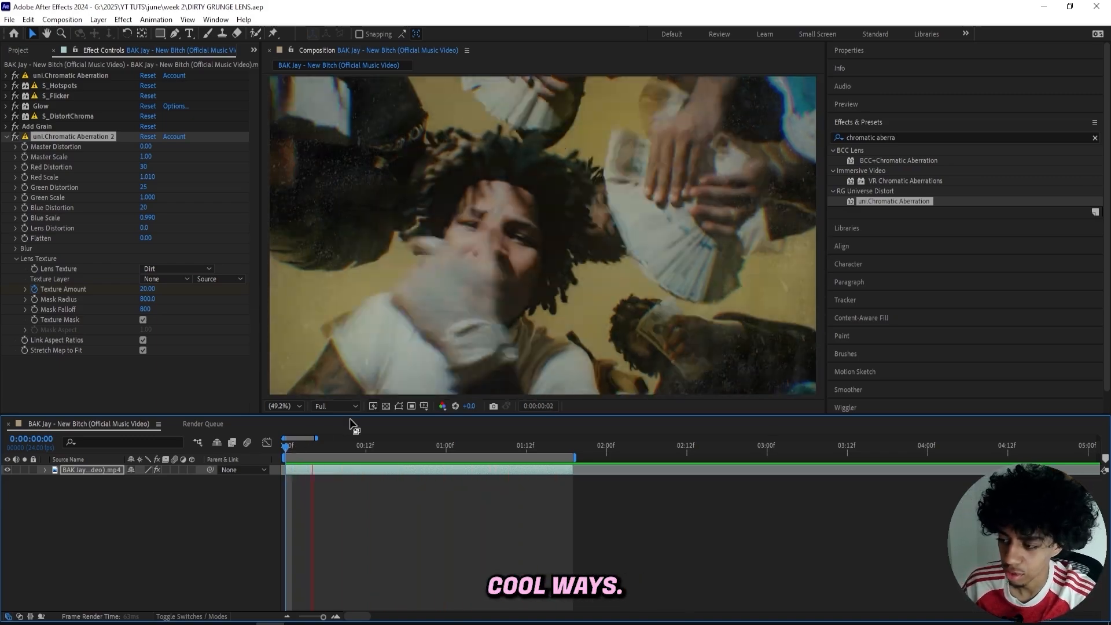
key(space)
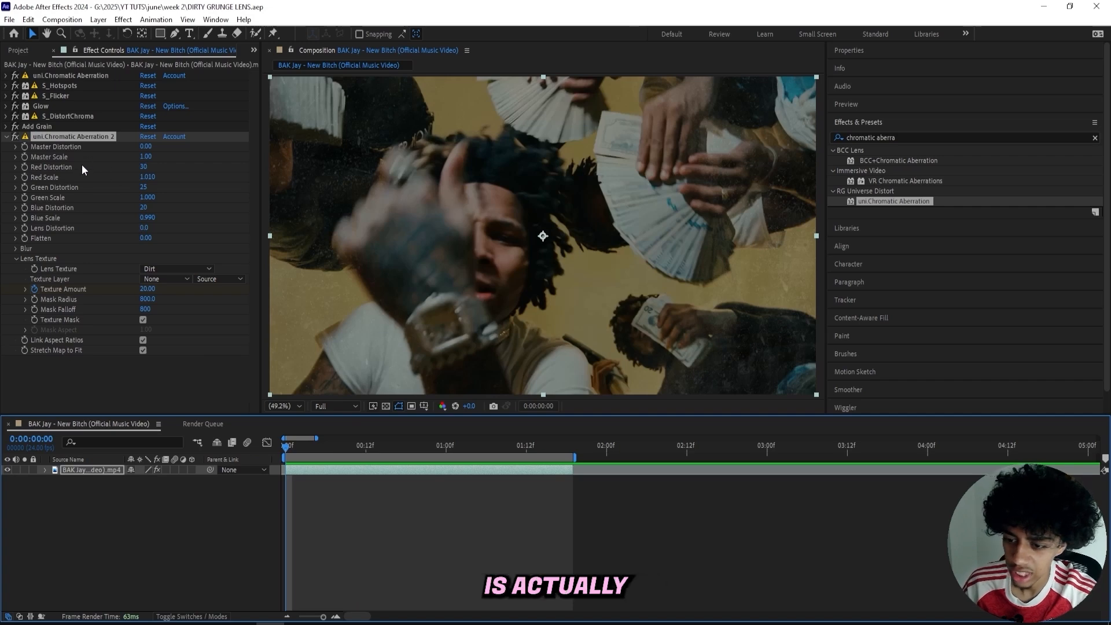
Reduce the Texture Amount keyframes of uni.Chromatic Aberration 2 to 7 on the first frame and 15 at 1 second.
drag(146, 289, 145, 295)
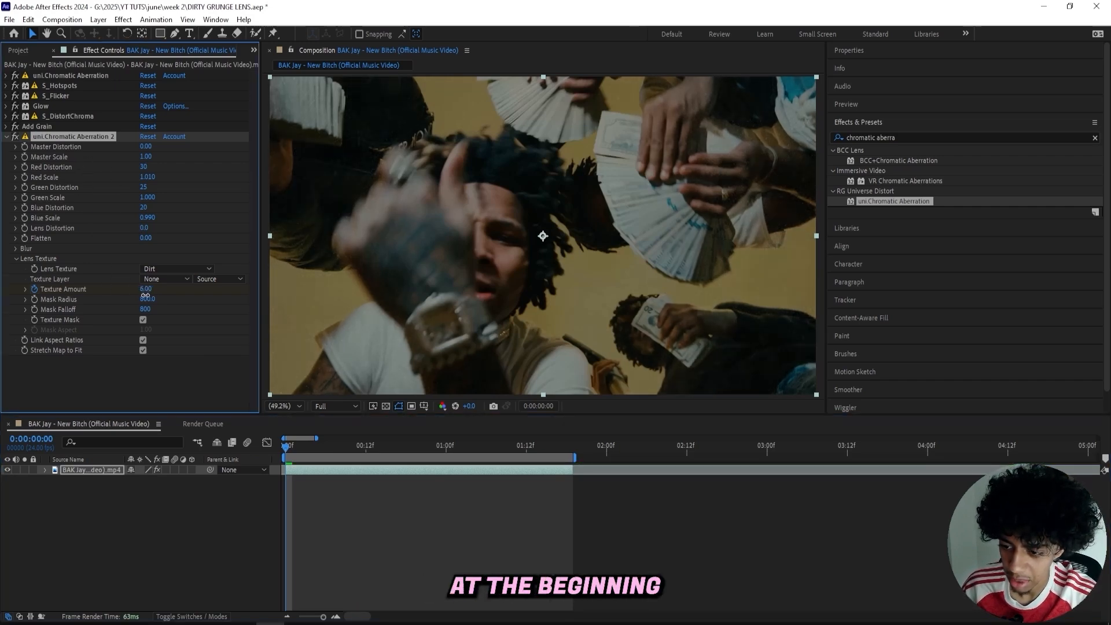
key(u)
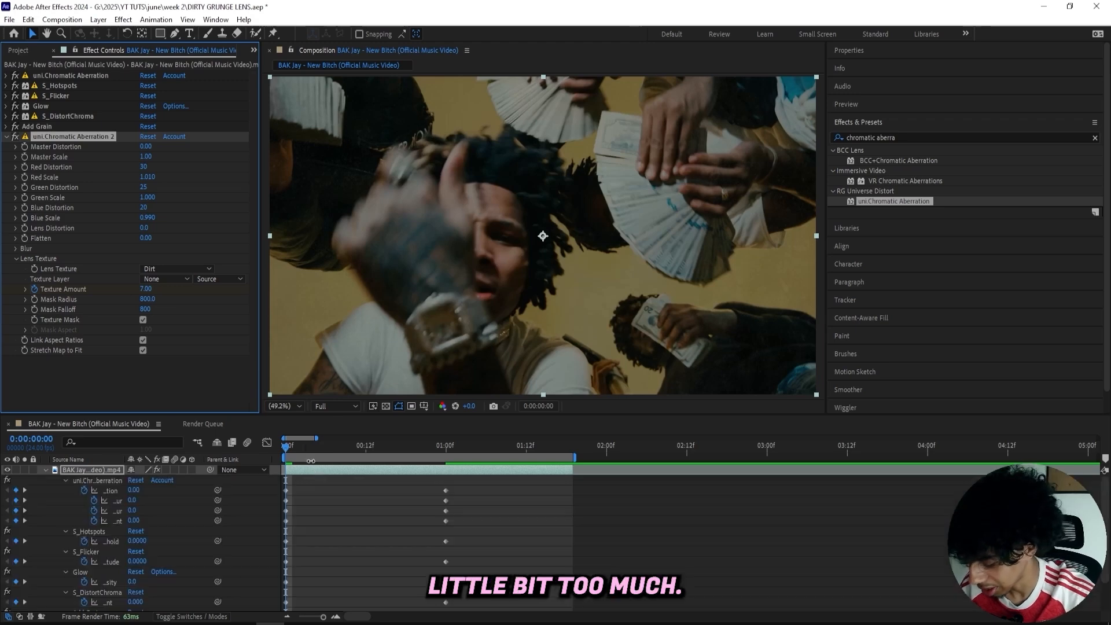
drag(292, 449, 445, 457)
scroll(457, 501, down, 2)
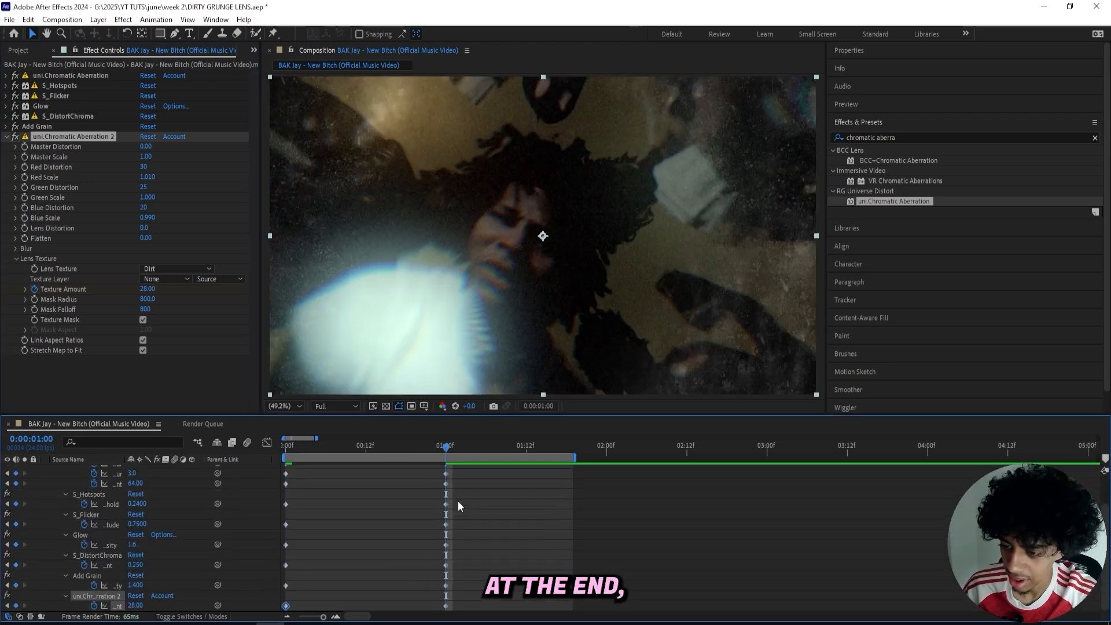
mouse_move(151, 292)
mouse_down()
mouse_move(142, 293)
mouse_move(151, 289)
mouse_up()
key(Return)
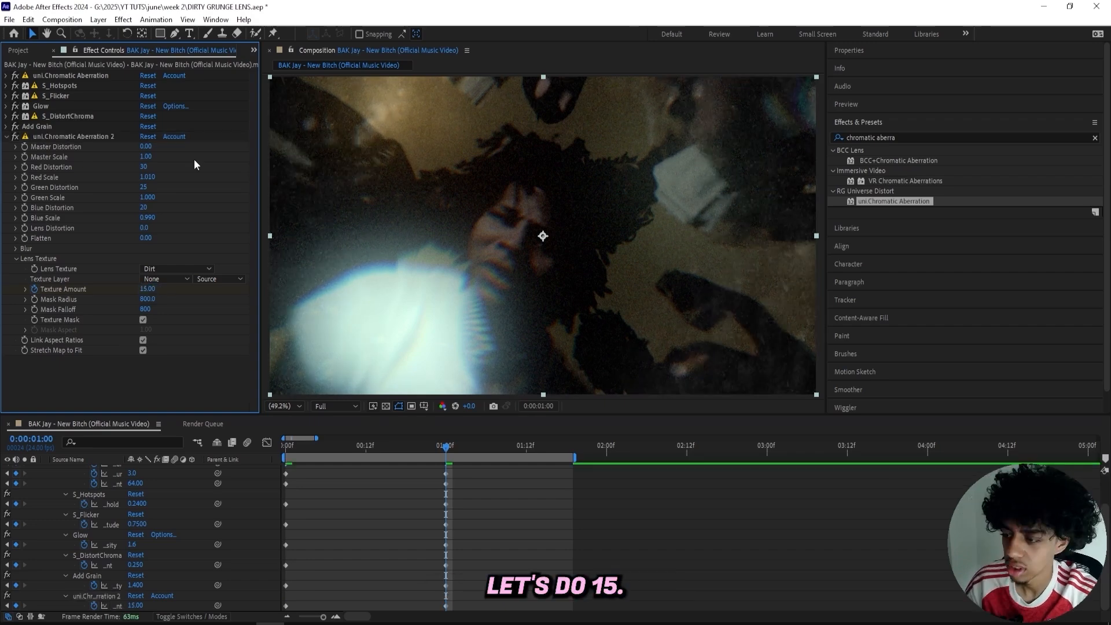